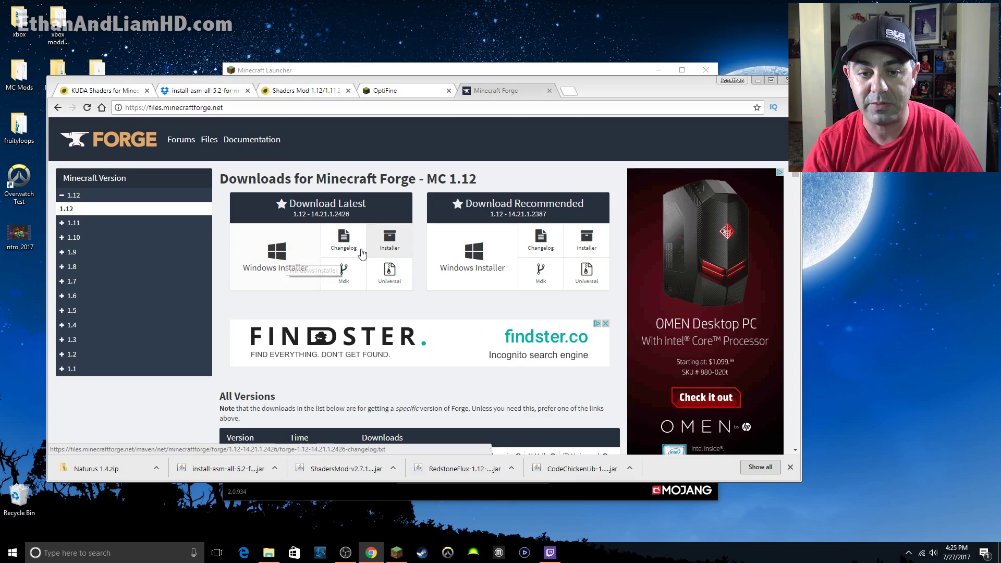
Download the latest Forge 1.12 - 14.21.1.2426 Windows installer and run it despite the Windows SmartScreen block
{"action": "left_click", "coordinate": [276, 264]}
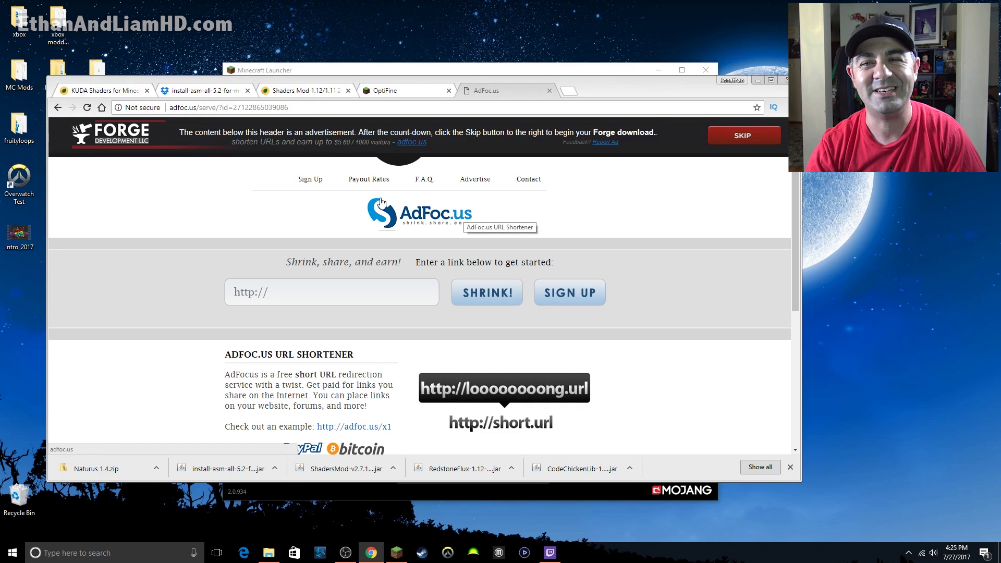
{"action": "left_click", "coordinate": [742, 137]}
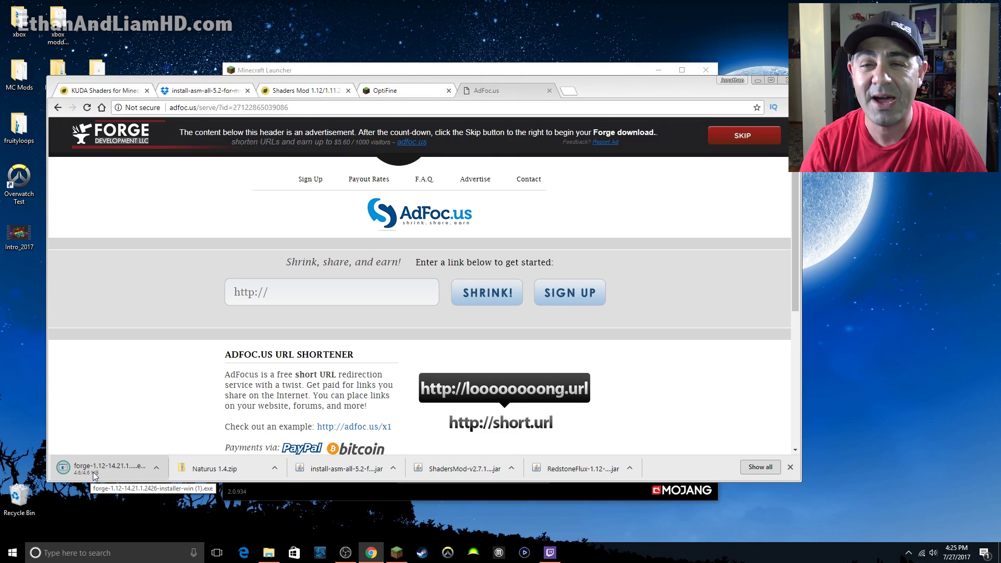
{"action": "left_click", "coordinate": [96, 472]}
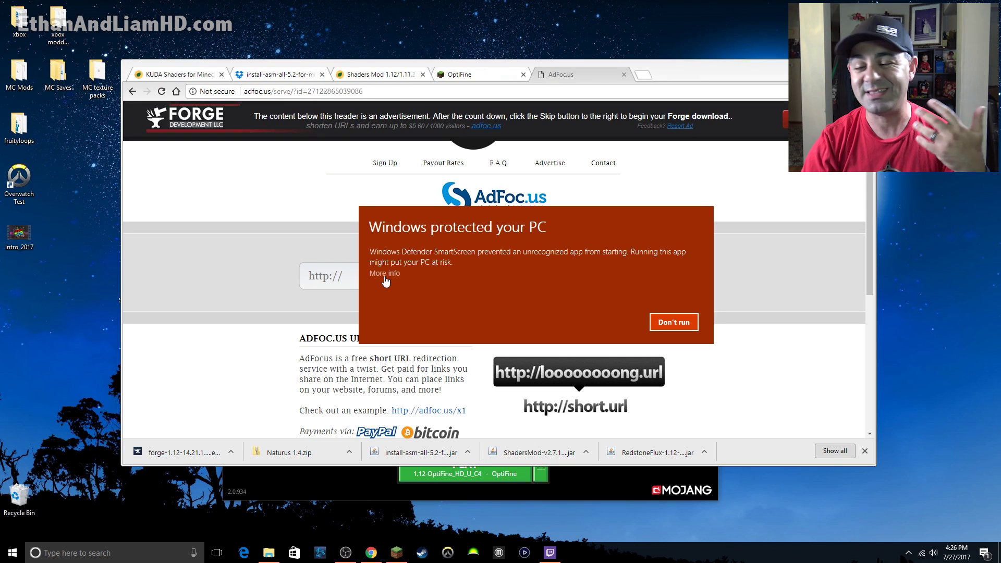
{"action": "left_click", "coordinate": [385, 274]}
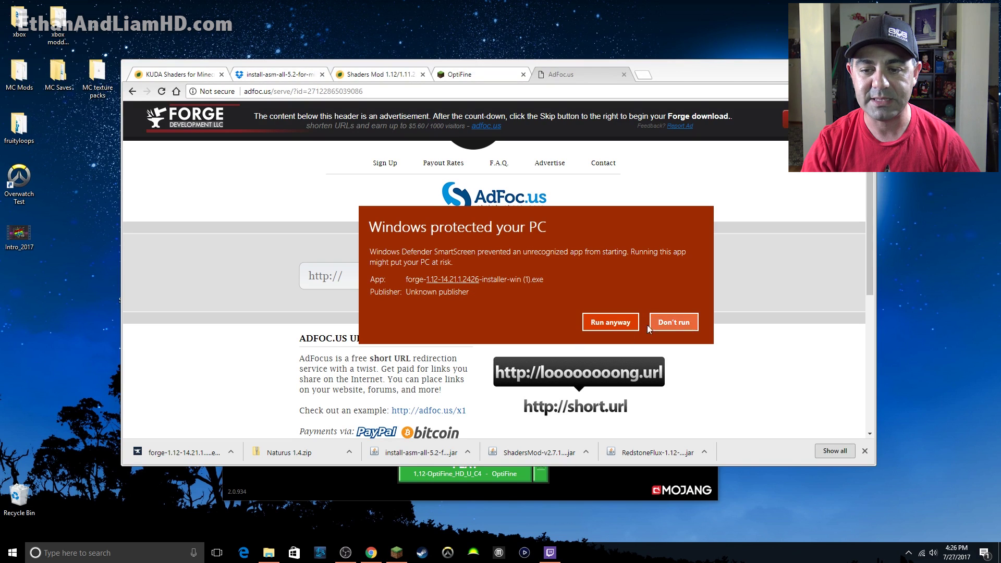
{"action": "left_click", "coordinate": [610, 323]}
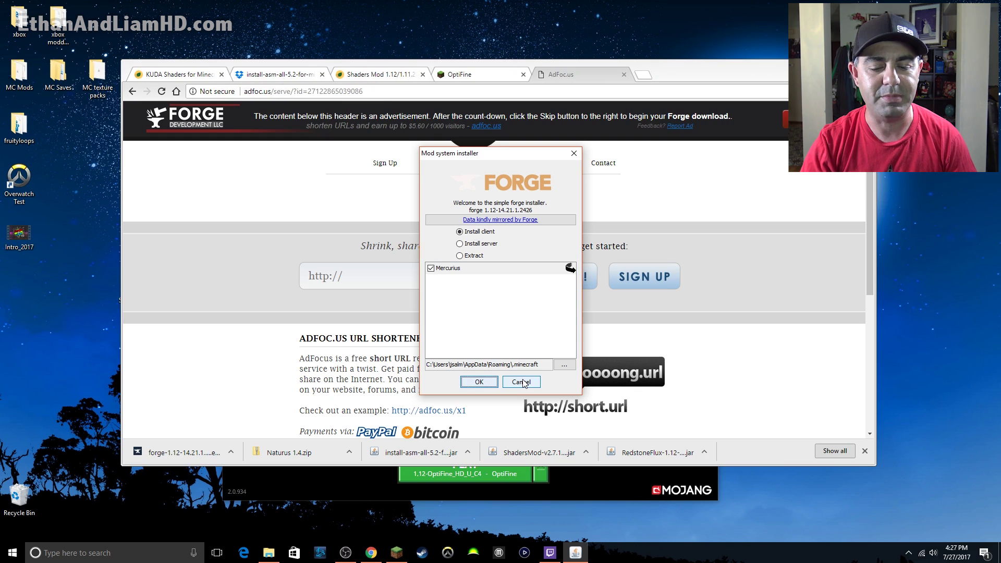
Close the Minecraft Launcher and cancel the Forge mod system installer
{"action": "left_click", "coordinate": [401, 552]}
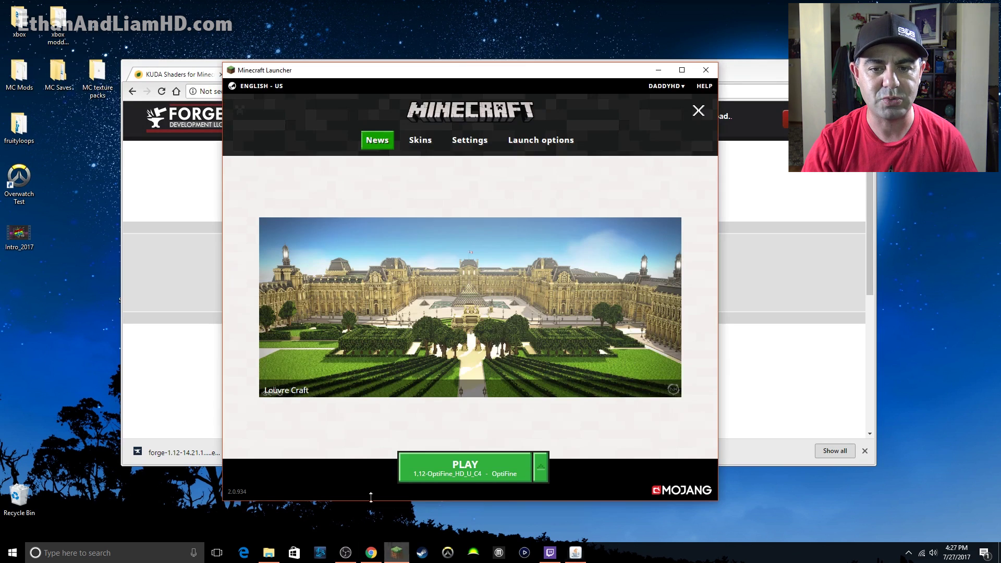
{"action": "left_click", "coordinate": [704, 64]}
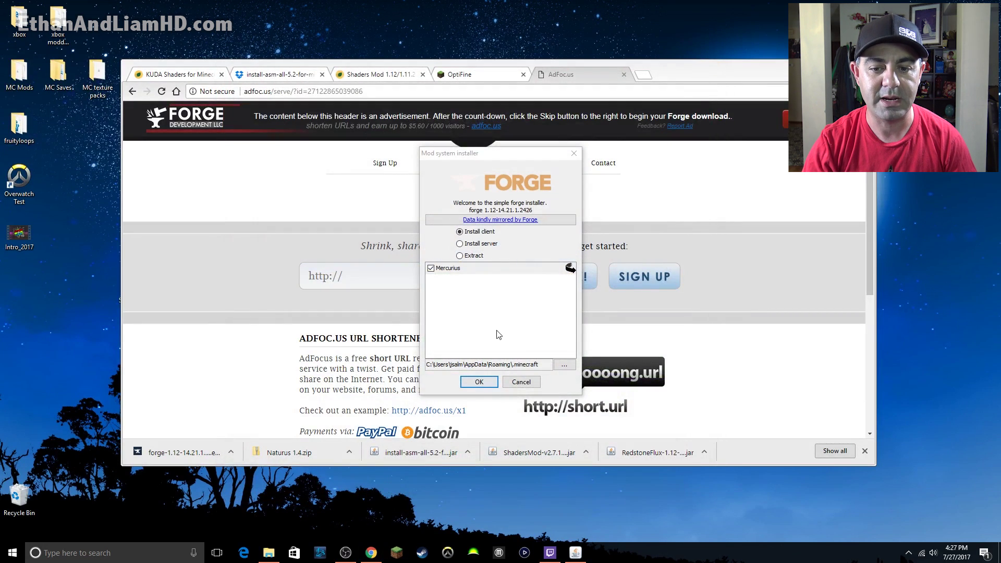
{"action": "left_click", "coordinate": [521, 382]}
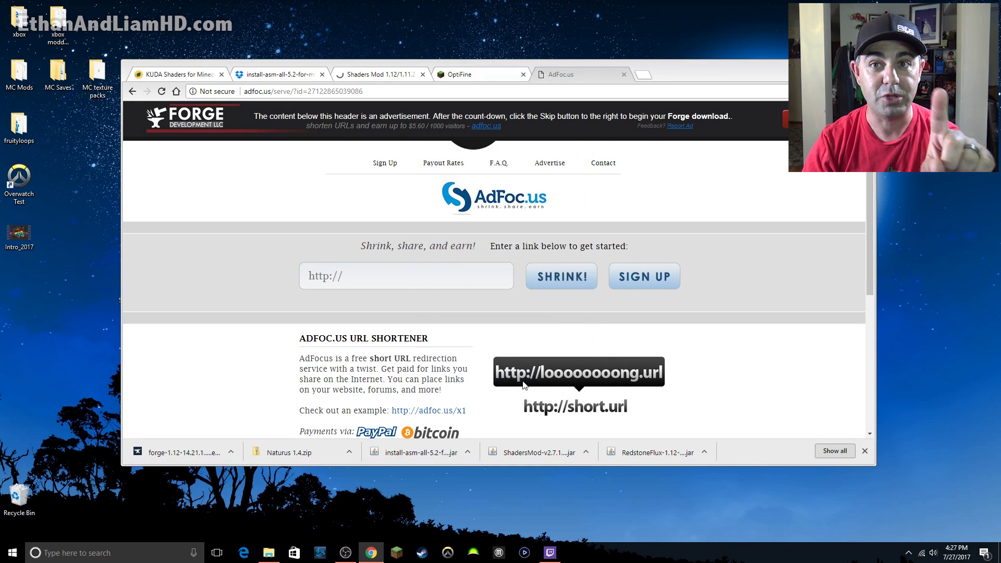
Close the AdFoc.us page and open the download page for OptiFine 1.12 HD U C4, skipping the ad
{"action": "left_click", "coordinate": [624, 75]}
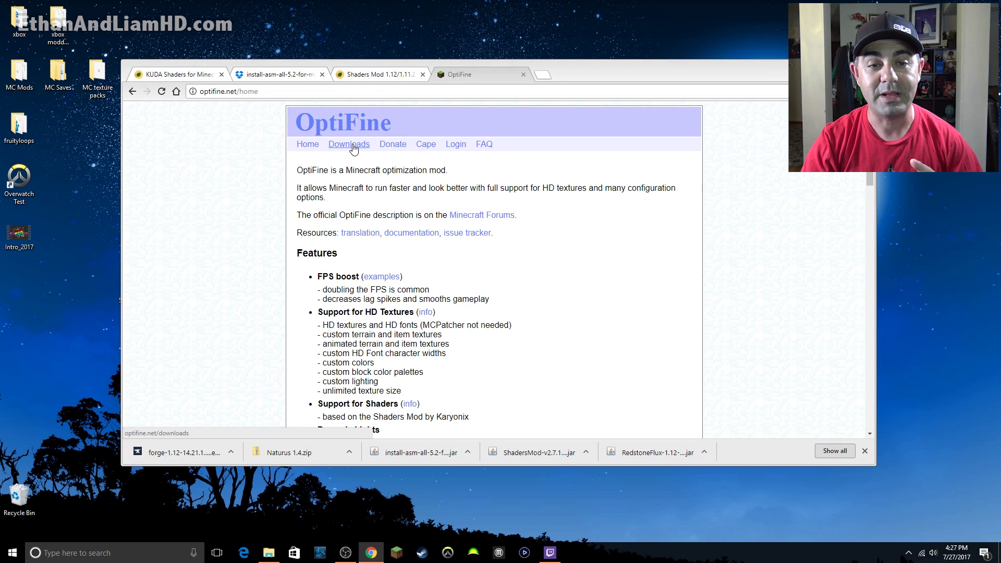
{"action": "left_click", "coordinate": [350, 145]}
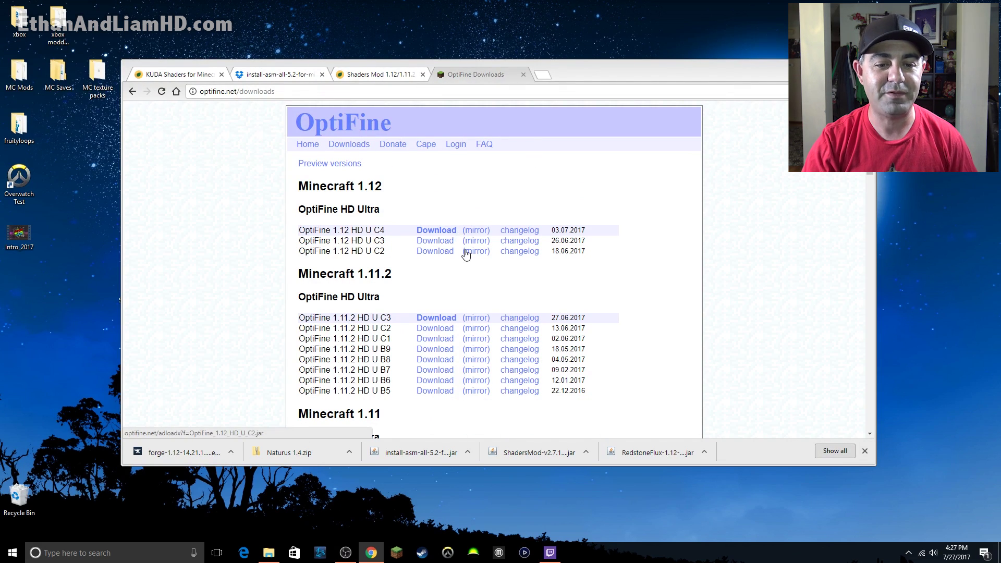
{"action": "scroll", "coordinate": [466, 254], "scroll_direction": "down", "scroll_amount": 2}
{"action": "scroll", "coordinate": [478, 281], "scroll_direction": "up", "scroll_amount": 2}
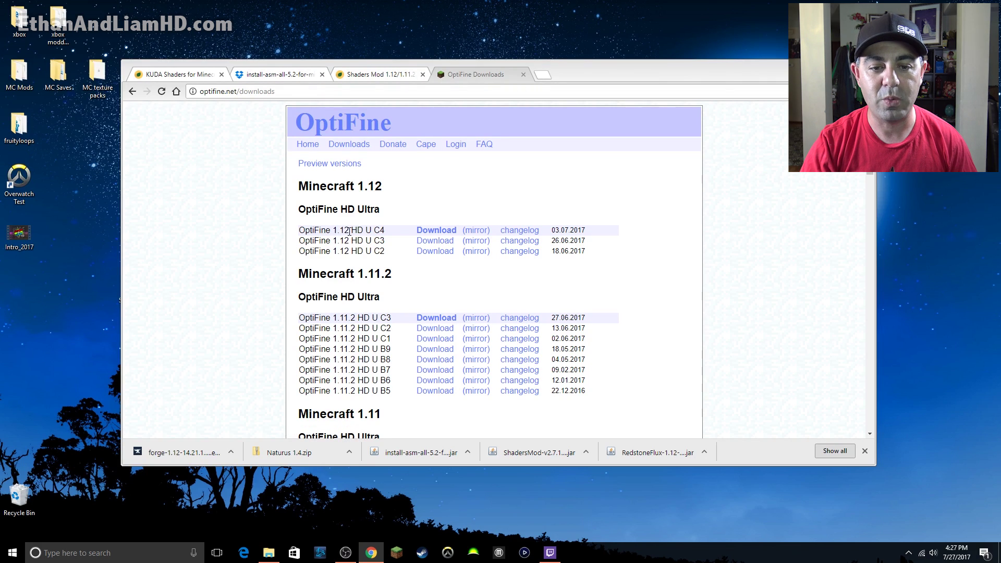
{"action": "left_click", "coordinate": [437, 230]}
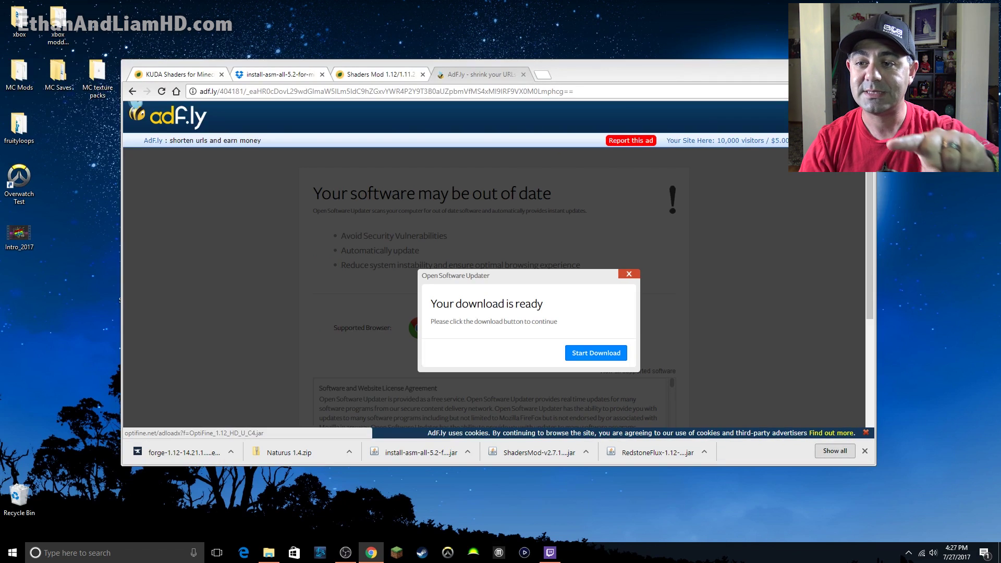
{"action": "left_click", "coordinate": [743, 186]}
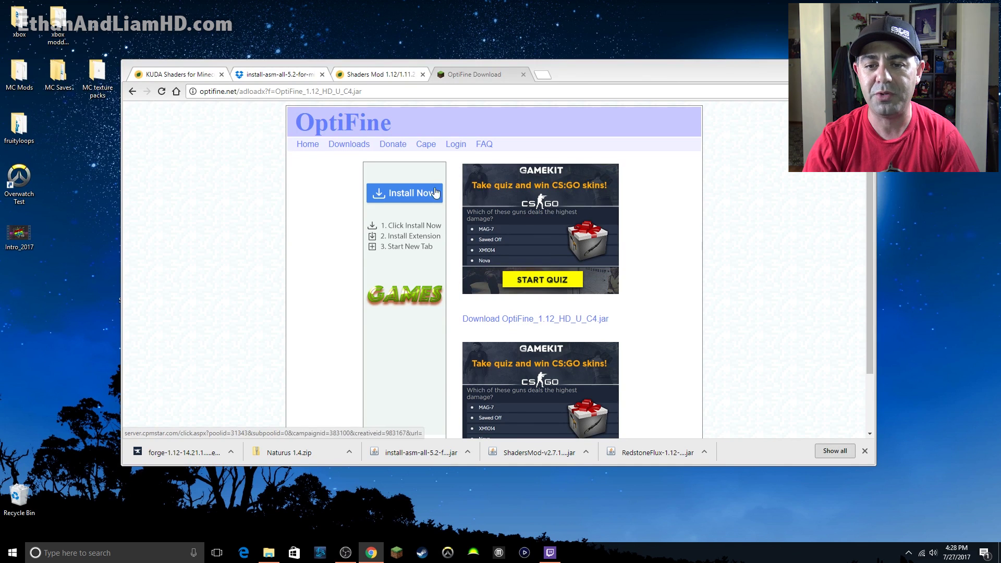
Download OptiFine_1.12_HD_U_C4.jar and keep the file despite the browser's harmful-file warning
{"action": "scroll", "coordinate": [659, 320], "scroll_direction": "down", "scroll_amount": 2}
{"action": "scroll", "coordinate": [667, 324], "scroll_direction": "up", "scroll_amount": 1}
{"action": "scroll", "coordinate": [667, 323], "scroll_direction": "down", "scroll_amount": 1}
{"action": "scroll", "coordinate": [694, 245], "scroll_direction": "up", "scroll_amount": 2}
{"action": "scroll", "coordinate": [707, 264], "scroll_direction": "down", "scroll_amount": 1}
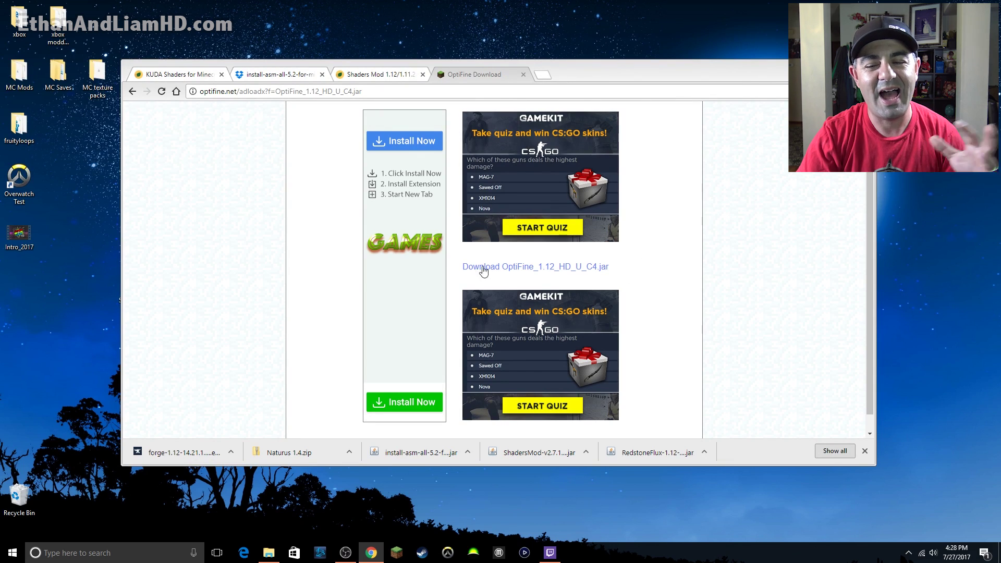
{"action": "scroll", "coordinate": [689, 287], "scroll_direction": "up", "scroll_amount": 1}
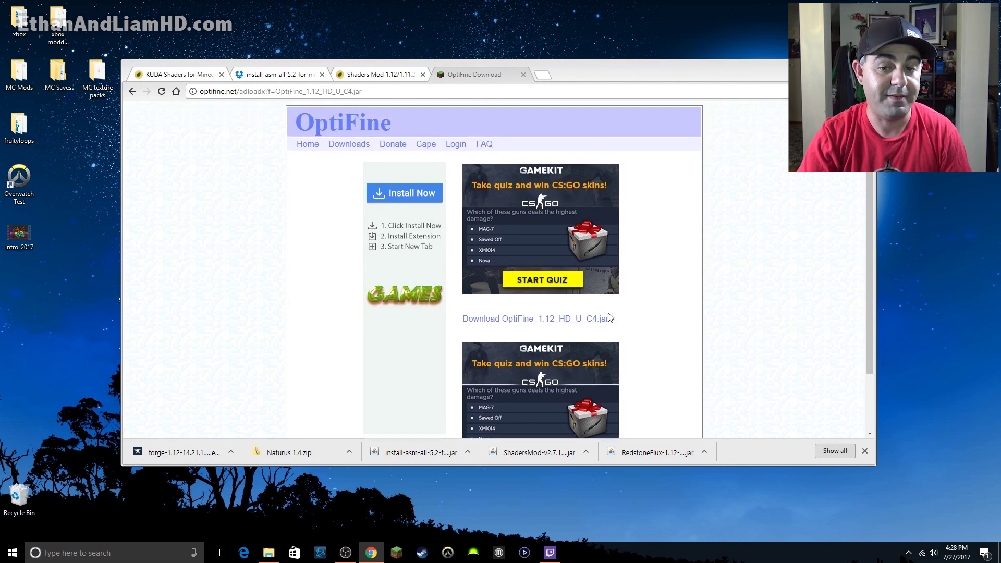
{"action": "left_click", "coordinate": [556, 319]}
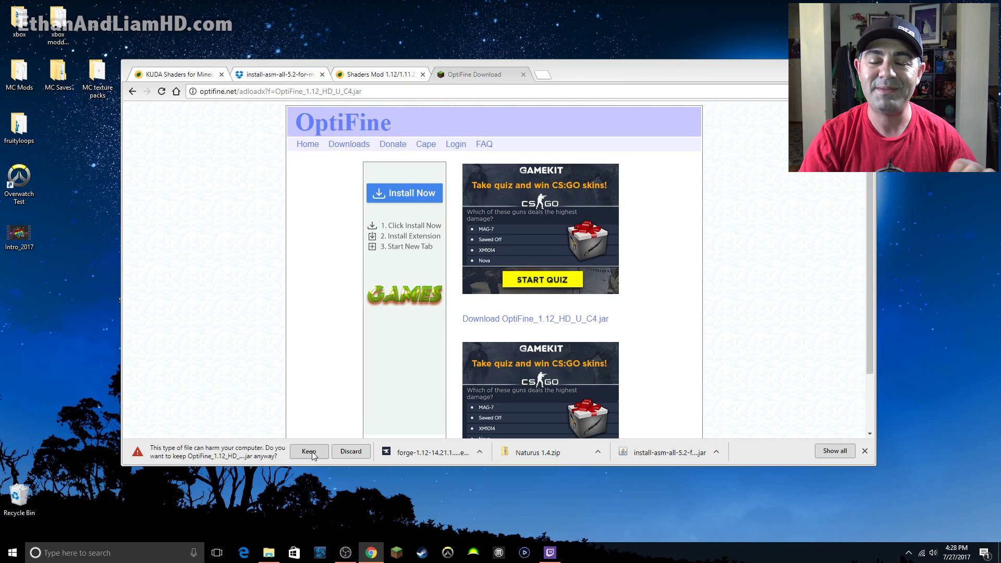
{"action": "left_click", "coordinate": [503, 420]}
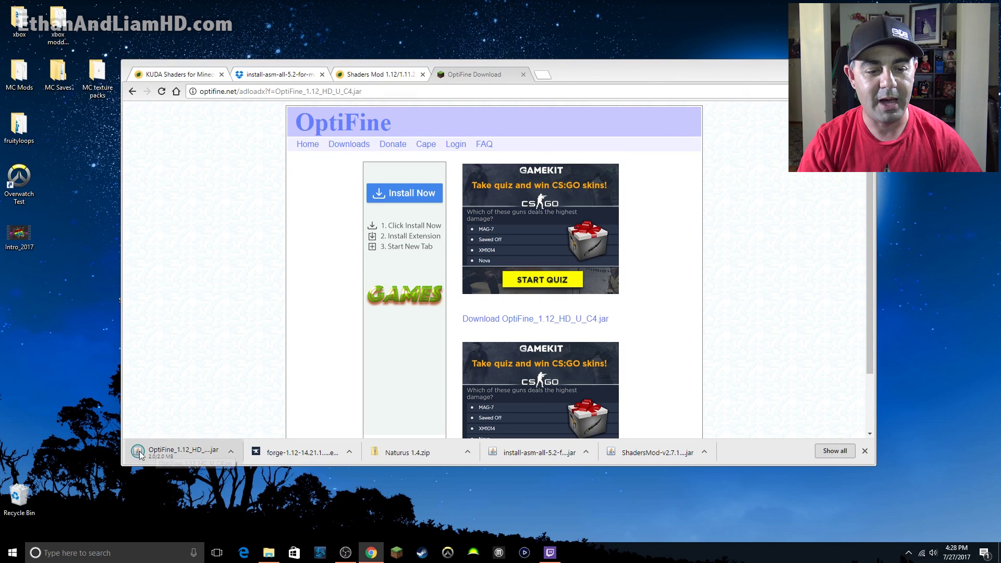
Place the downloaded OptiFine 1.12 jar file on the desktop
{"action": "left_click", "coordinate": [166, 453]}
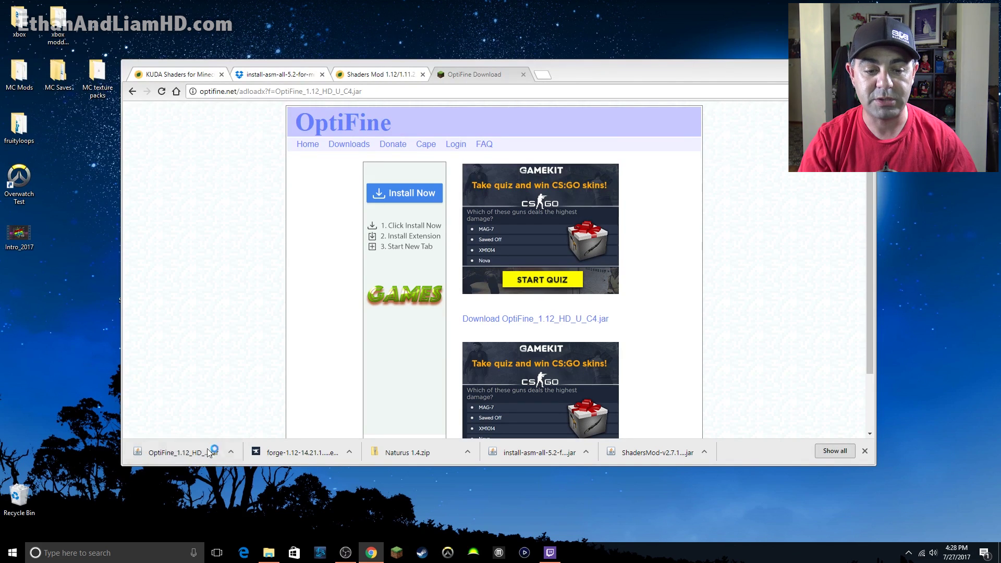
{"action": "left_click_drag", "start_coordinate": [172, 452], "coordinate": [75, 379]}
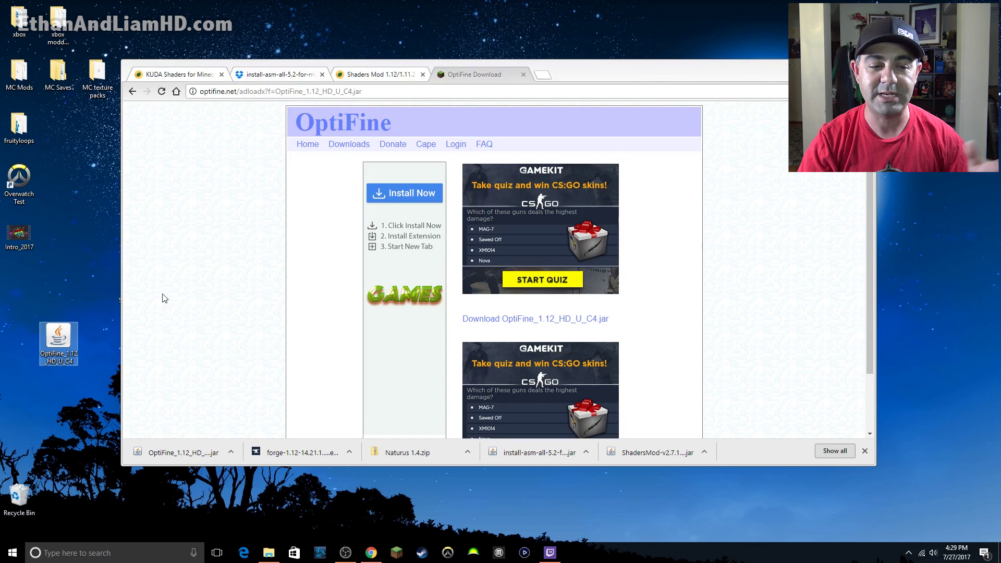
{"action": "left_click", "coordinate": [79, 267]}
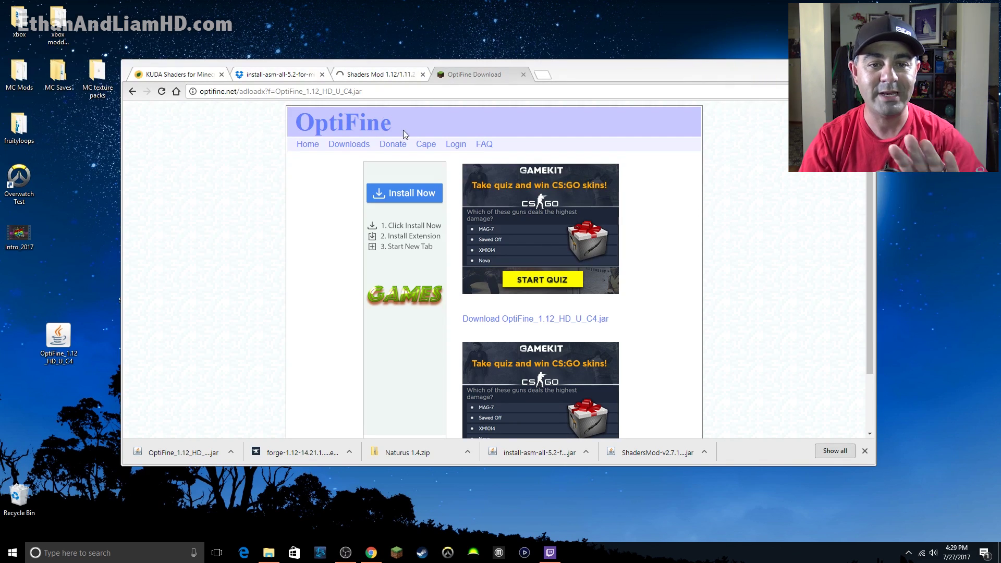
Close the OptiFine page and look through the Shaders Mod page down to its download links
{"action": "left_click", "coordinate": [523, 75]}
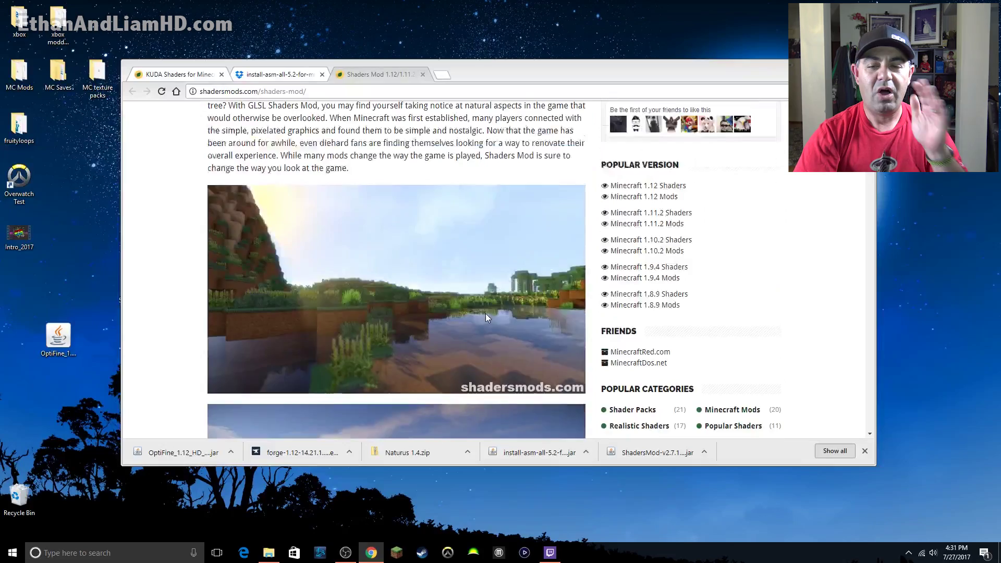
{"action": "scroll", "coordinate": [485, 317], "scroll_direction": "up", "scroll_amount": 10}
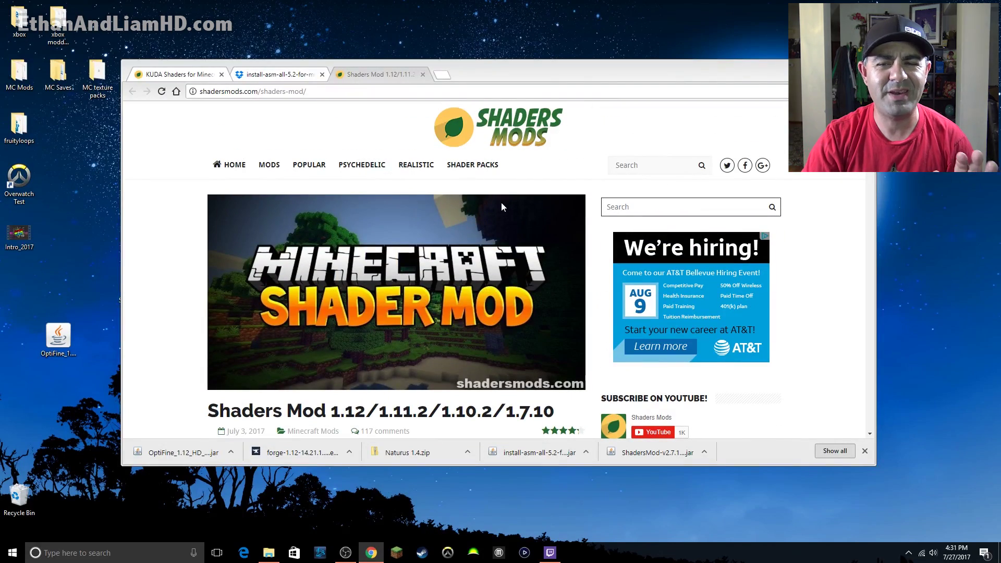
{"action": "scroll", "coordinate": [562, 241], "scroll_direction": "down", "scroll_amount": 5}
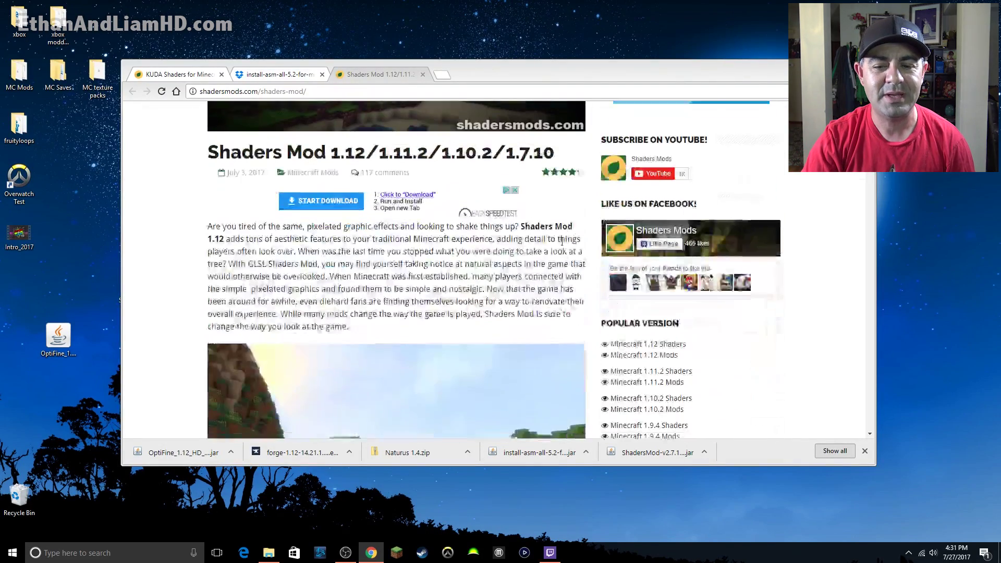
{"action": "scroll", "coordinate": [569, 248], "scroll_direction": "down", "scroll_amount": 7}
{"action": "scroll", "coordinate": [574, 254], "scroll_direction": "down", "scroll_amount": 20}
{"action": "scroll", "coordinate": [567, 287], "scroll_direction": "down", "scroll_amount": 3}
{"action": "scroll", "coordinate": [568, 287], "scroll_direction": "up", "scroll_amount": 10}
{"action": "scroll", "coordinate": [569, 286], "scroll_direction": "down", "scroll_amount": 1}
{"action": "scroll", "coordinate": [570, 286], "scroll_direction": "up", "scroll_amount": 2}
{"action": "scroll", "coordinate": [569, 287], "scroll_direction": "down", "scroll_amount": 2}
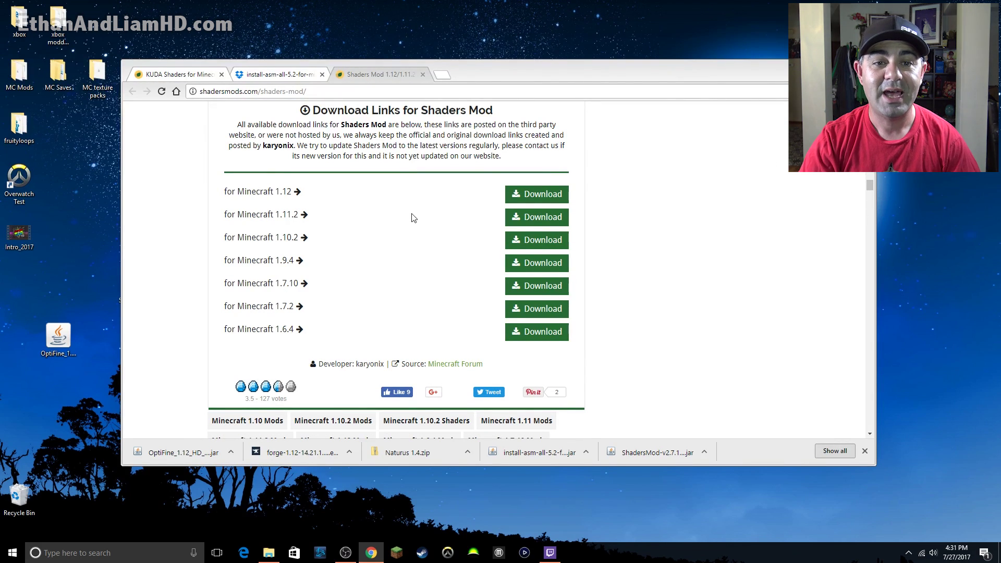
Review the Shaders Mod installation instructions and requirements, including the Forge version steps, and return to the download links
{"action": "scroll", "coordinate": [414, 217], "scroll_direction": "up", "scroll_amount": 15}
{"action": "scroll", "coordinate": [457, 266], "scroll_direction": "down", "scroll_amount": 7}
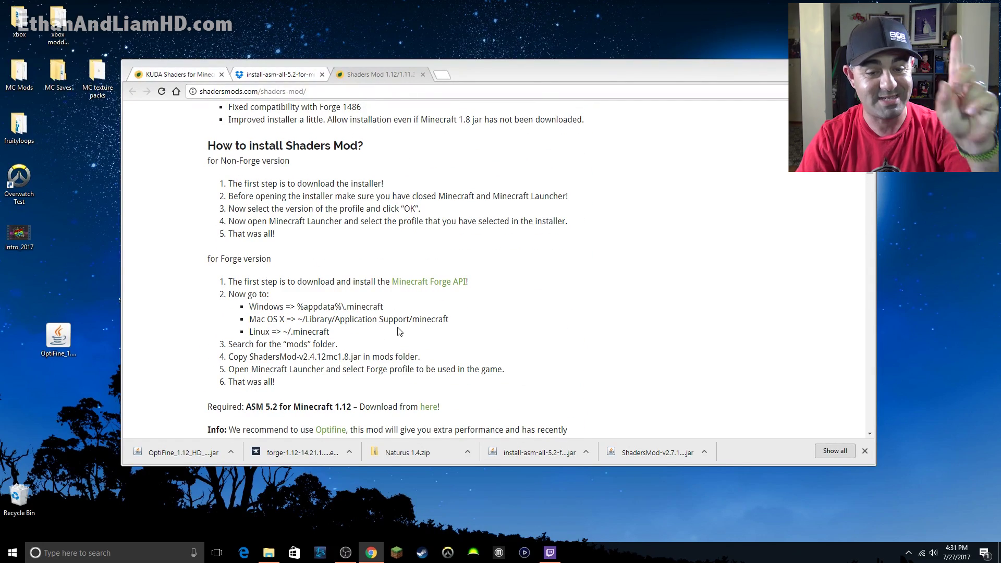
{"action": "scroll", "coordinate": [399, 332], "scroll_direction": "down", "scroll_amount": 3}
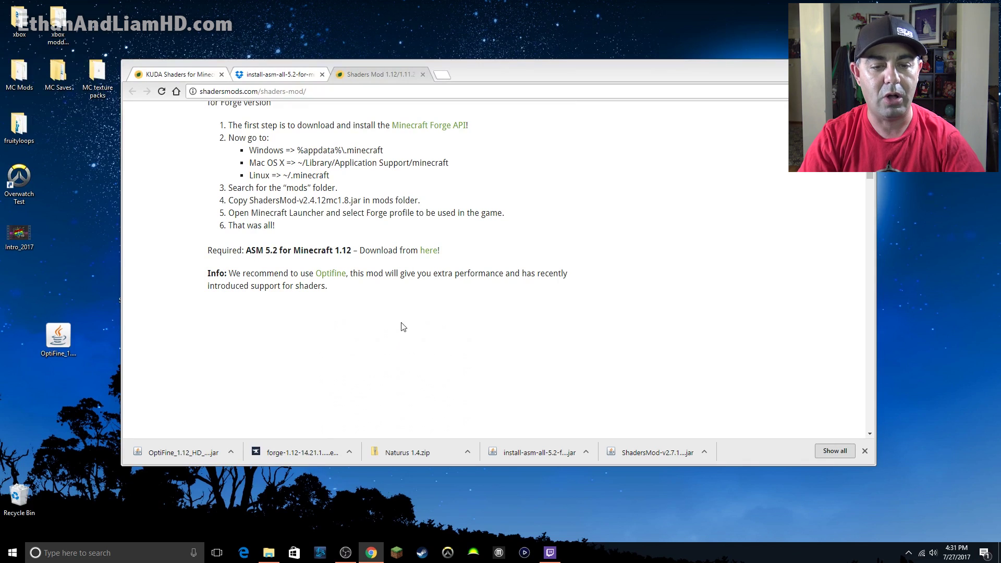
{"action": "scroll", "coordinate": [404, 325], "scroll_direction": "down", "scroll_amount": 6}
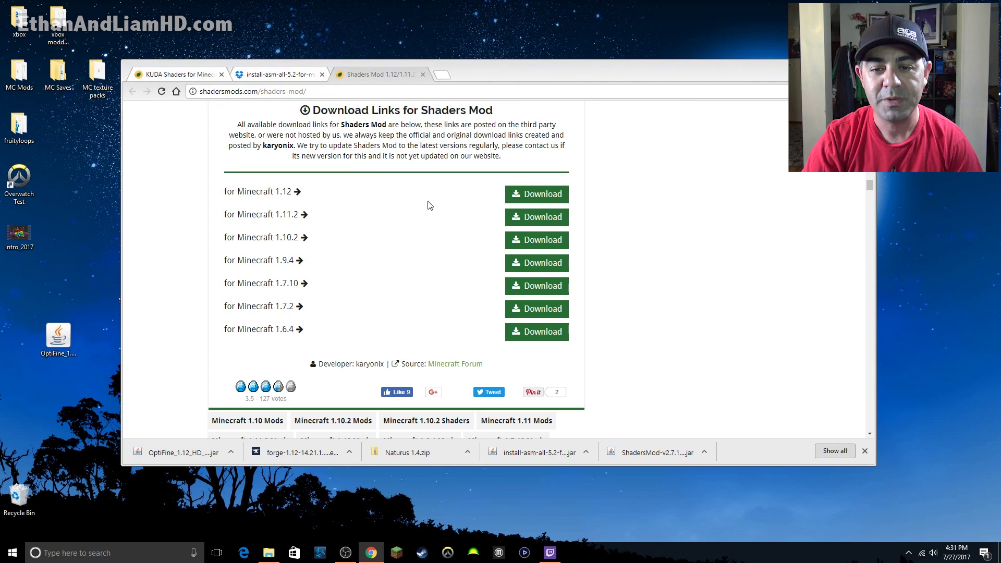
{"action": "scroll", "coordinate": [463, 257], "scroll_direction": "up", "scroll_amount": 1}
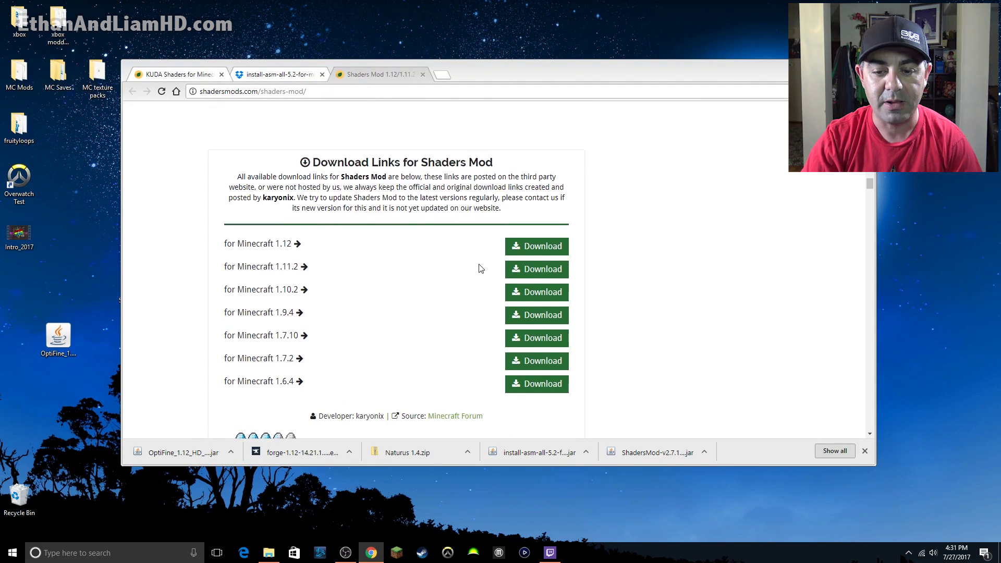
{"action": "scroll", "coordinate": [480, 268], "scroll_direction": "down", "scroll_amount": 1}
{"action": "scroll", "coordinate": [338, 221], "scroll_direction": "up", "scroll_amount": 1}
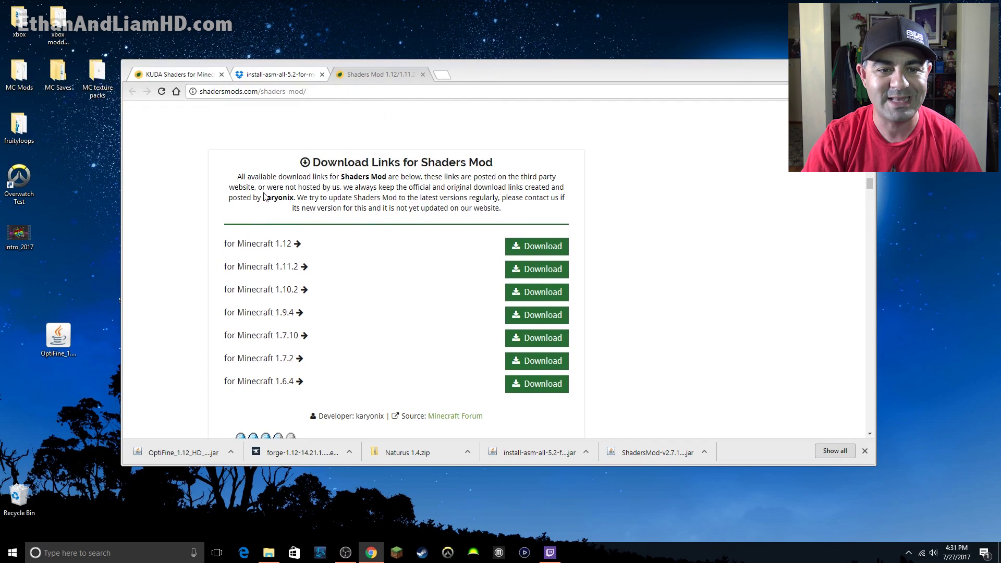
Download the Shaders Mod jar for Minecraft 1.12, keep the file, place it on the desktop and close the ad page
{"action": "left_click", "coordinate": [538, 250]}
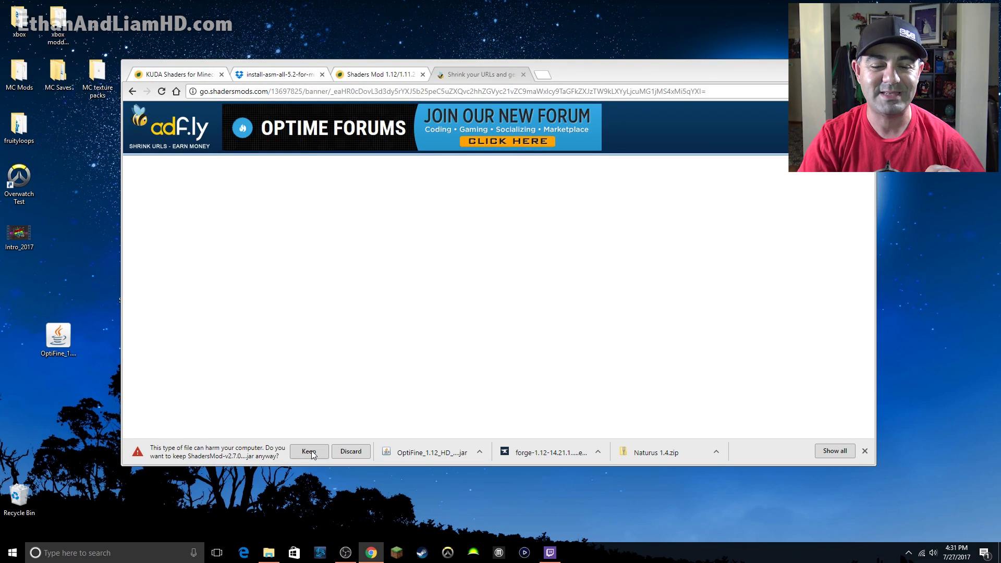
{"action": "left_click", "coordinate": [309, 452]}
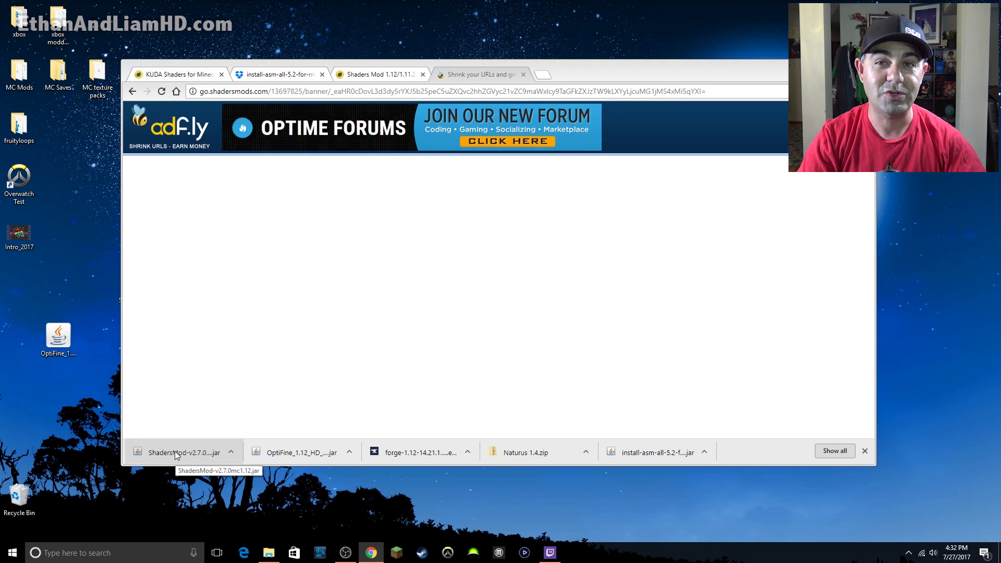
{"action": "left_click_drag", "start_coordinate": [176, 455], "coordinate": [64, 287]}
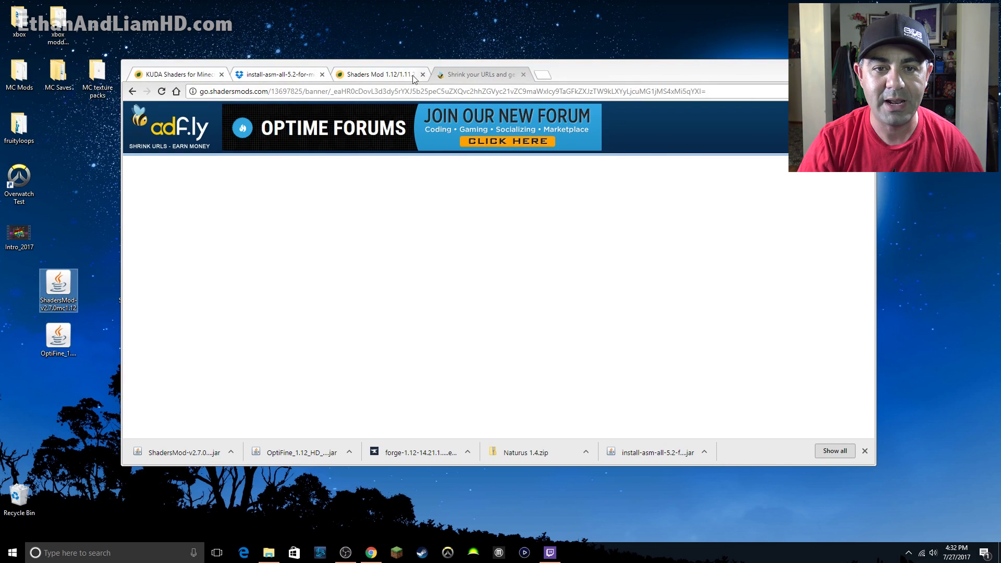
{"action": "left_click", "coordinate": [527, 77]}
{"action": "left_click", "coordinate": [523, 75]}
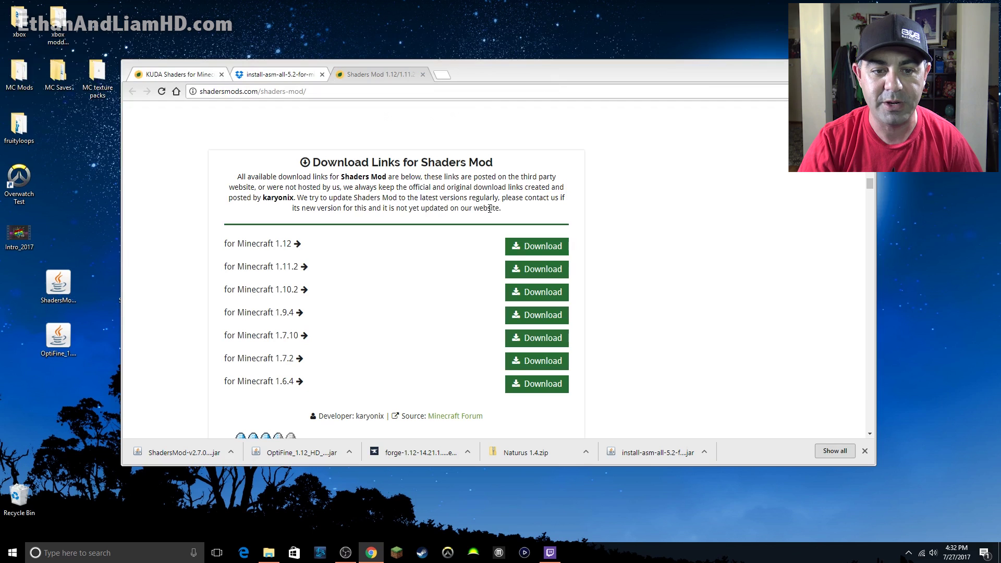
Download the required ASM 5.2 jar for Minecraft 1.12 from its Dropbox page, keep the file and place it on the desktop
{"action": "scroll", "coordinate": [435, 197], "scroll_direction": "down", "scroll_amount": 4}
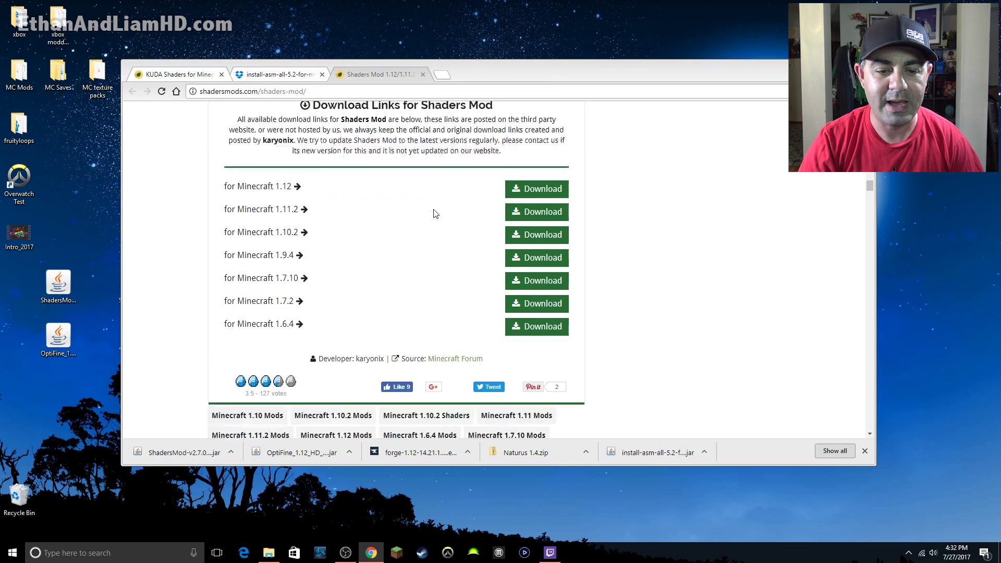
{"action": "scroll", "coordinate": [432, 219], "scroll_direction": "up", "scroll_amount": 12}
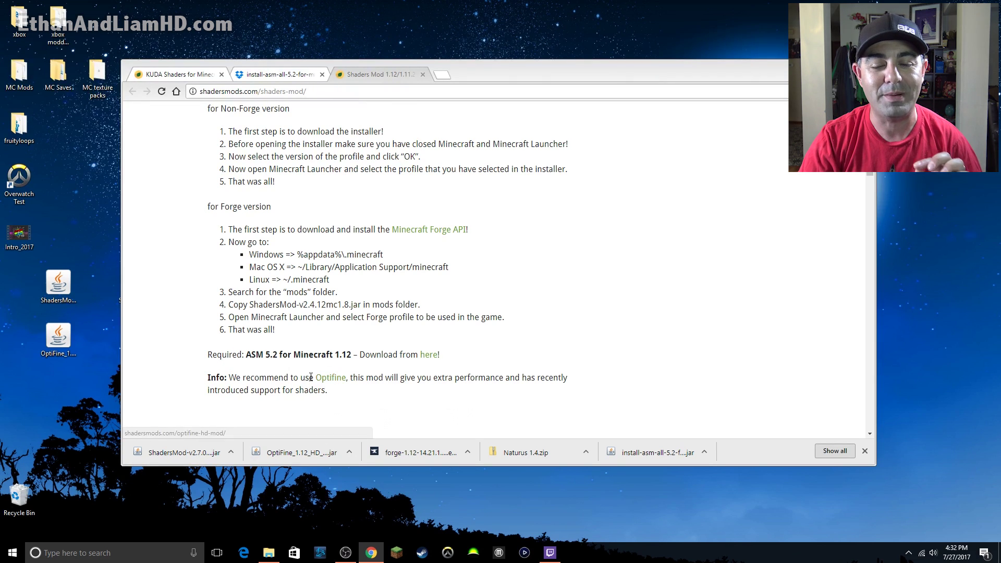
{"action": "left_click", "coordinate": [425, 359]}
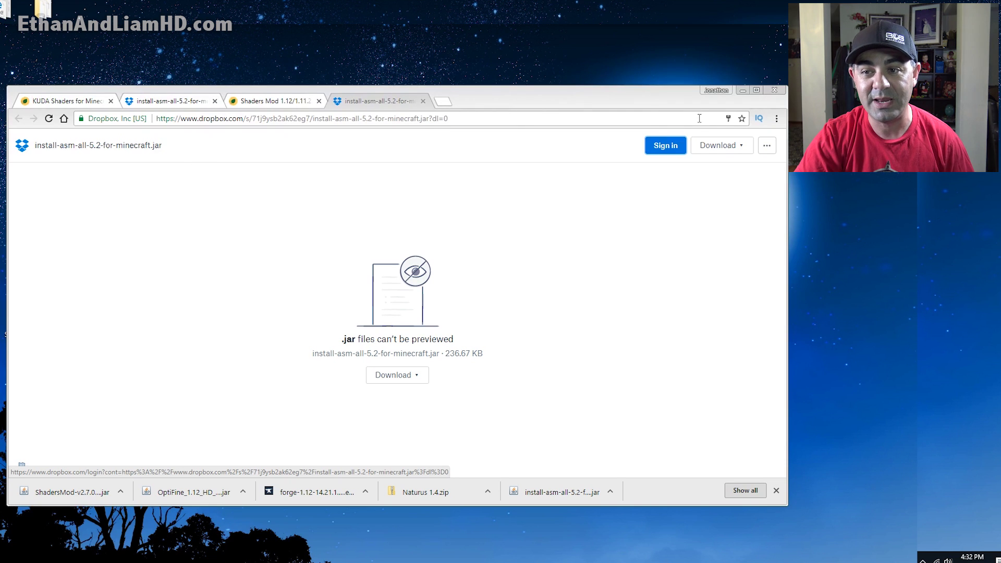
{"action": "left_click", "coordinate": [740, 151]}
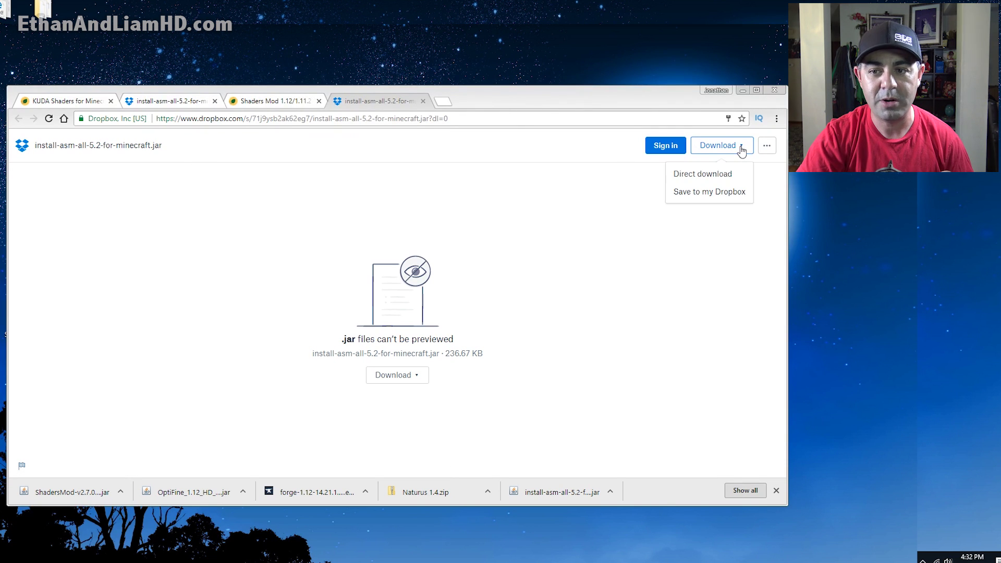
{"action": "left_click", "coordinate": [712, 178]}
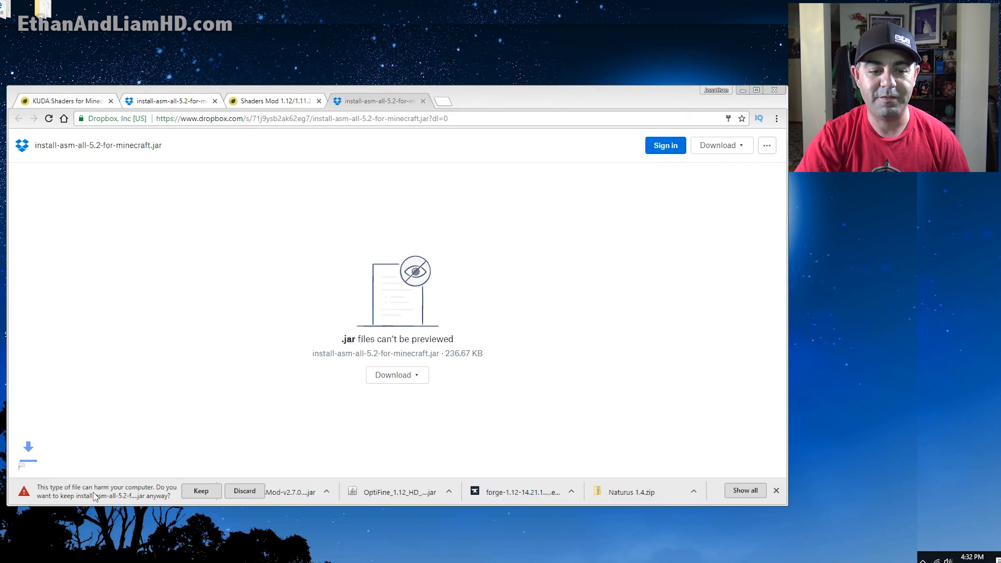
{"action": "left_click", "coordinate": [201, 492]}
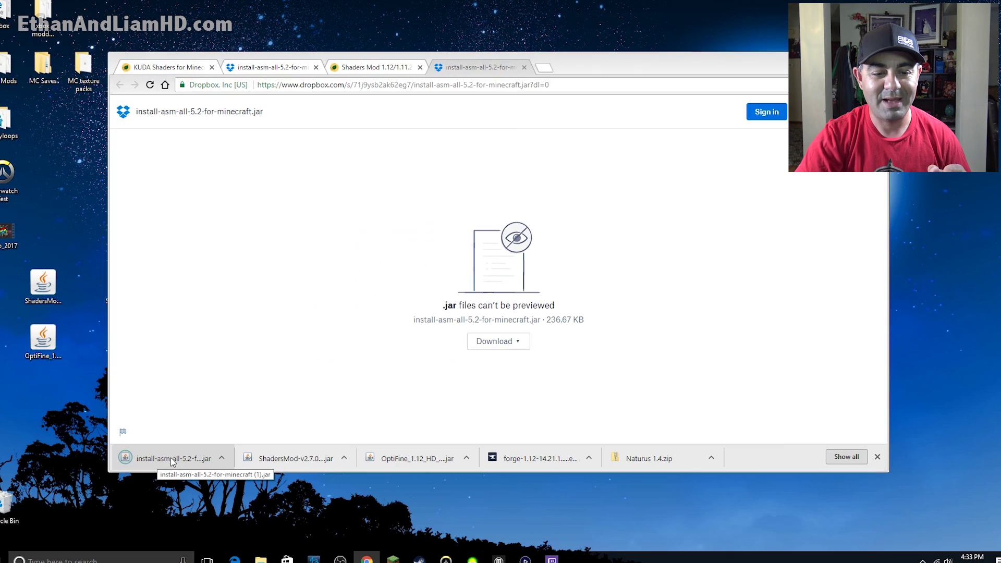
{"action": "left_click_drag", "start_coordinate": [177, 462], "coordinate": [64, 419]}
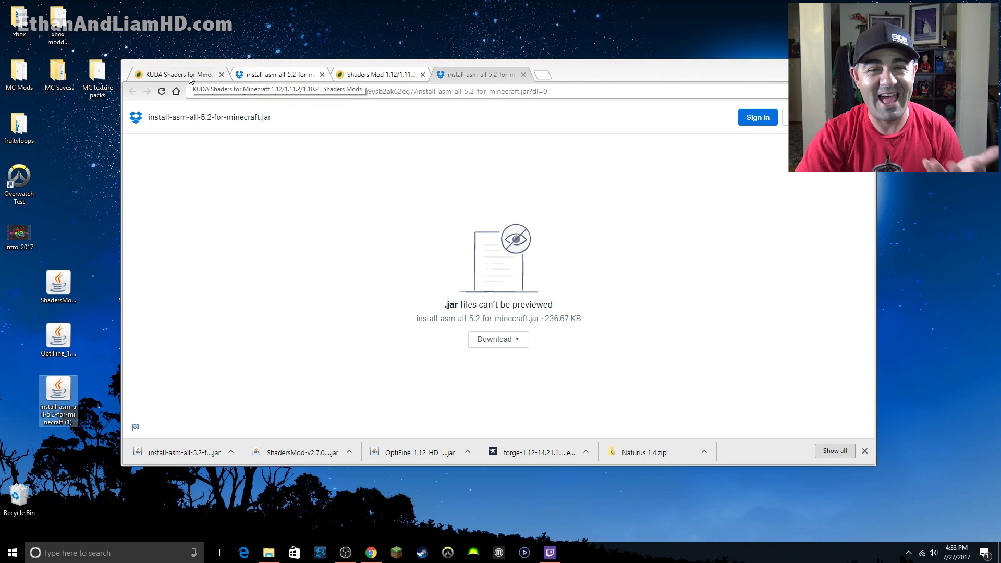
Open the Minecraft 1.12 Shaders list from the Shaders Mod page and browse the available shader packs
{"action": "left_click", "coordinate": [387, 74]}
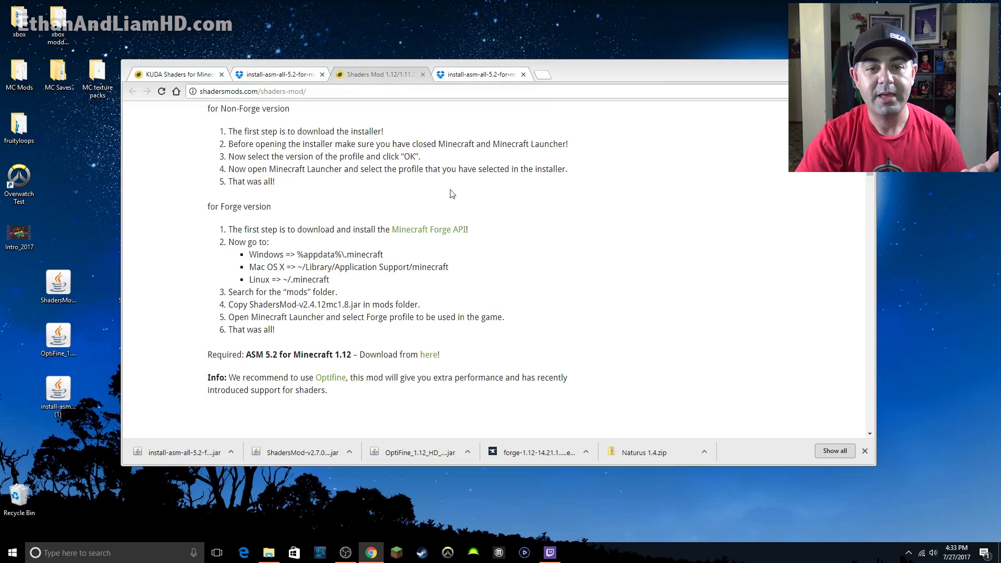
{"action": "scroll", "coordinate": [452, 194], "scroll_direction": "up", "scroll_amount": 20}
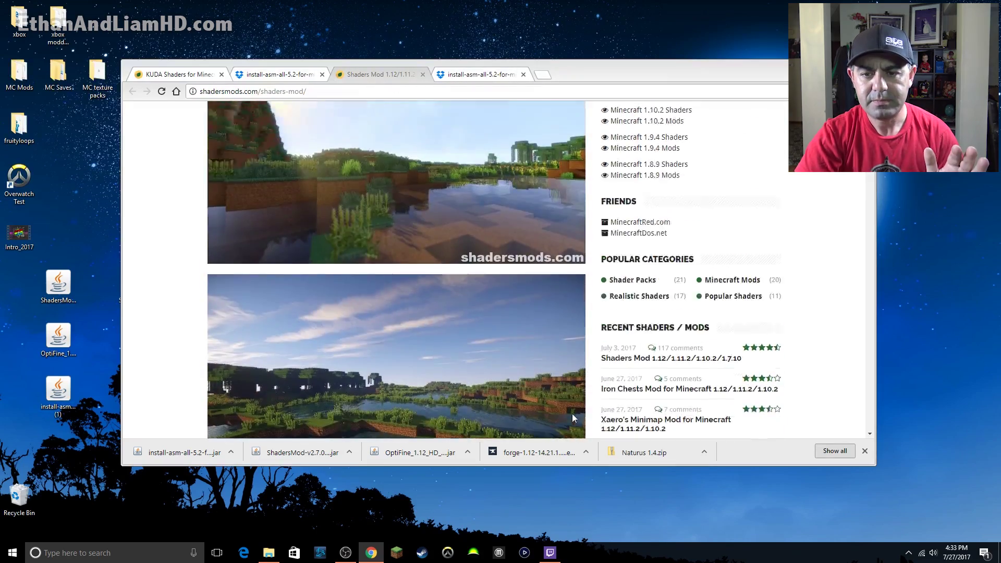
{"action": "scroll", "coordinate": [572, 417], "scroll_direction": "up", "scroll_amount": 15}
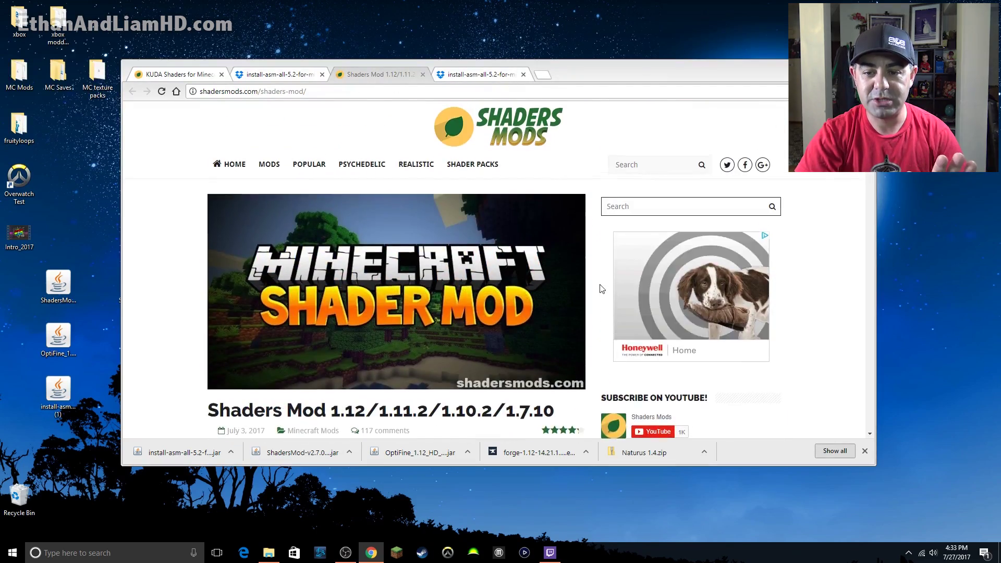
{"action": "scroll", "coordinate": [602, 288], "scroll_direction": "down", "scroll_amount": 8}
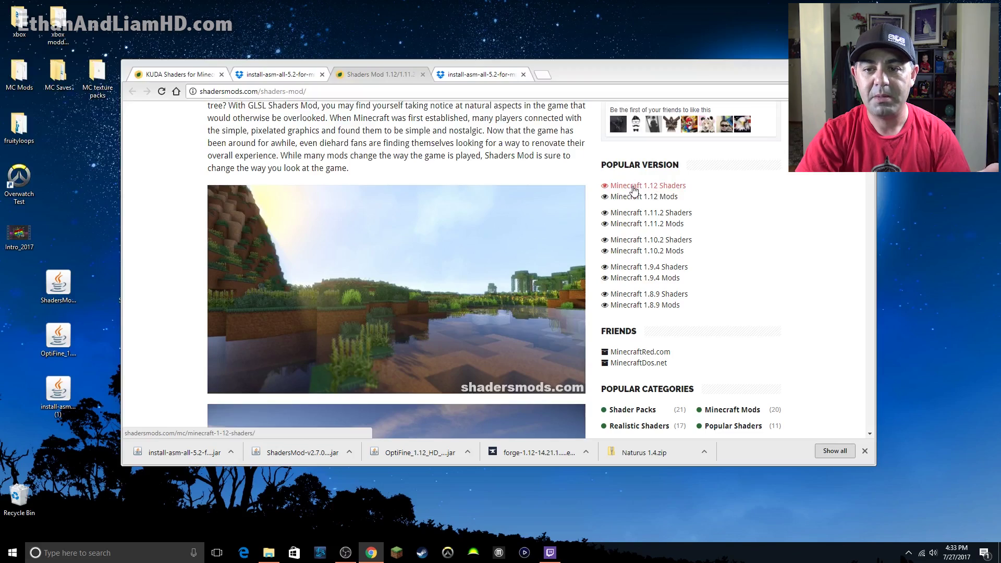
{"action": "left_click", "coordinate": [634, 187]}
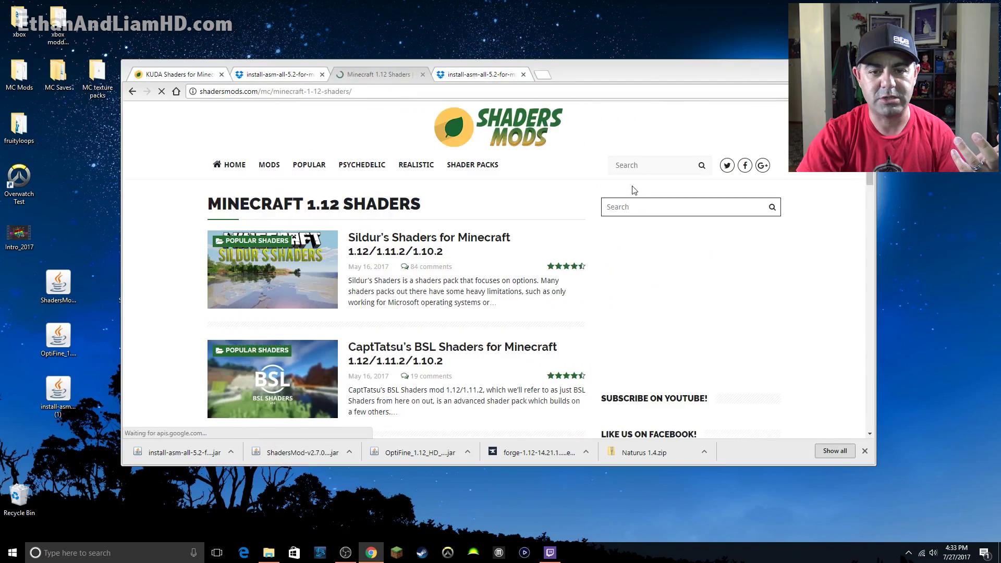
{"action": "scroll", "coordinate": [431, 277], "scroll_direction": "down", "scroll_amount": 7}
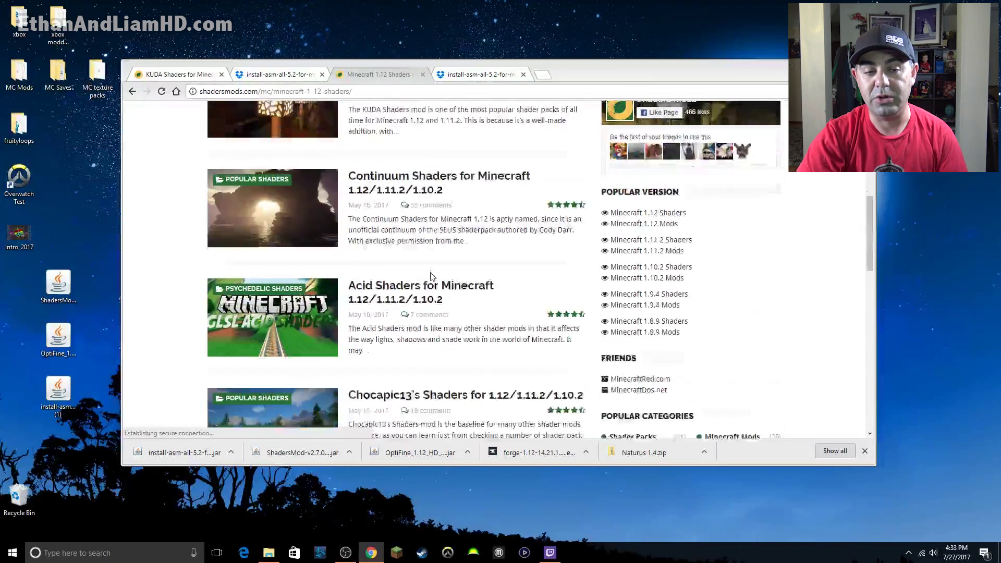
{"action": "scroll", "coordinate": [431, 276], "scroll_direction": "down", "scroll_amount": 2}
{"action": "scroll", "coordinate": [430, 276], "scroll_direction": "up", "scroll_amount": 9}
{"action": "scroll", "coordinate": [431, 276], "scroll_direction": "down", "scroll_amount": 4}
{"action": "scroll", "coordinate": [529, 342], "scroll_direction": "down", "scroll_amount": 2}
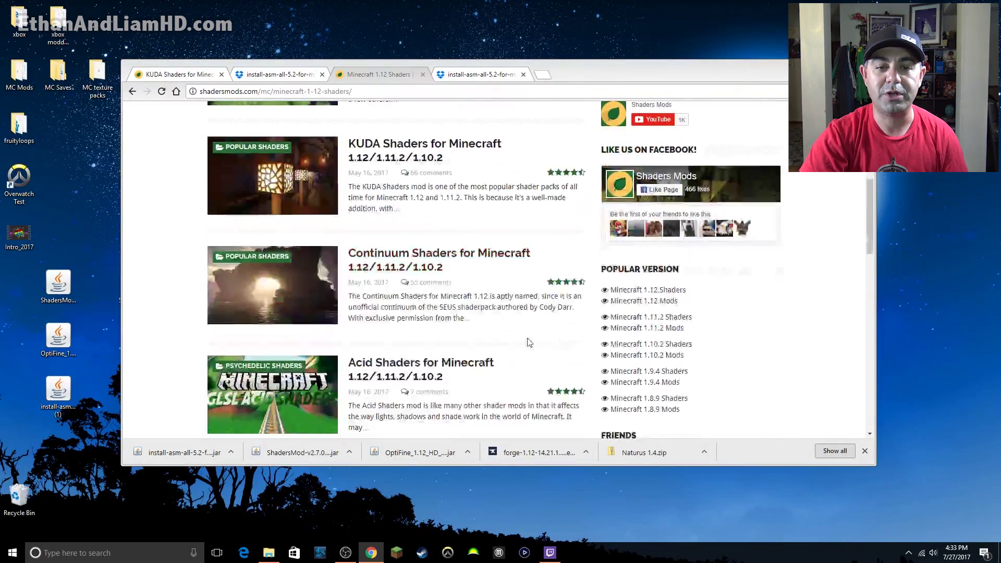
{"action": "scroll", "coordinate": [529, 342], "scroll_direction": "up", "scroll_amount": 2}
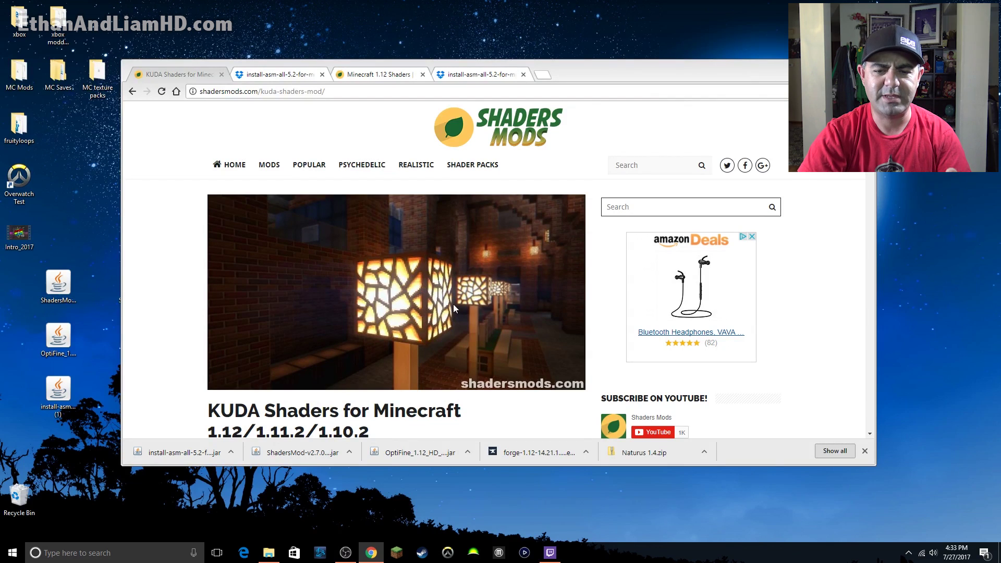
Look through the KUDA Shaders page, including its description, screenshots, changelogs and download links
{"action": "scroll", "coordinate": [439, 308], "scroll_direction": "down", "scroll_amount": 4}
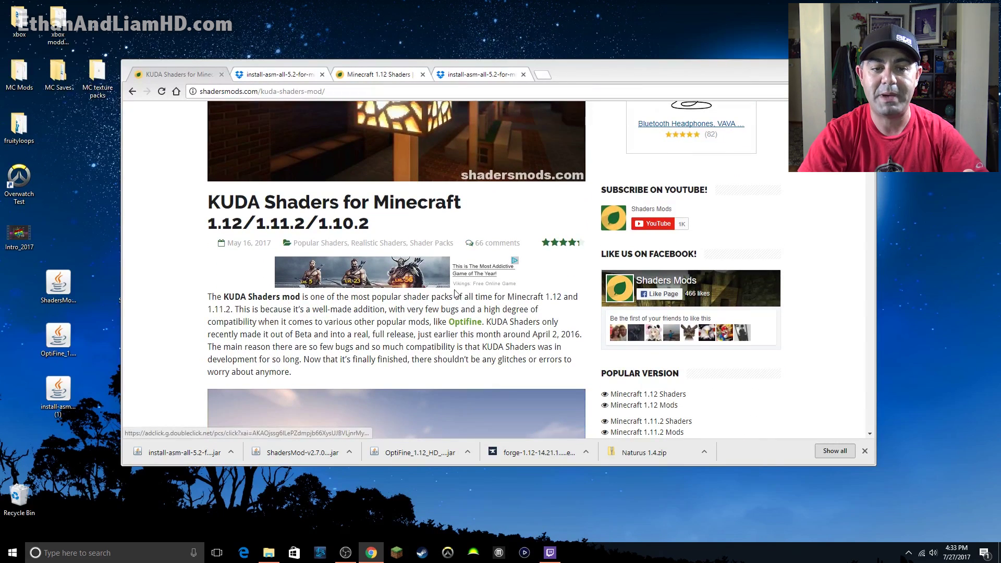
{"action": "scroll", "coordinate": [453, 294], "scroll_direction": "up", "scroll_amount": 3}
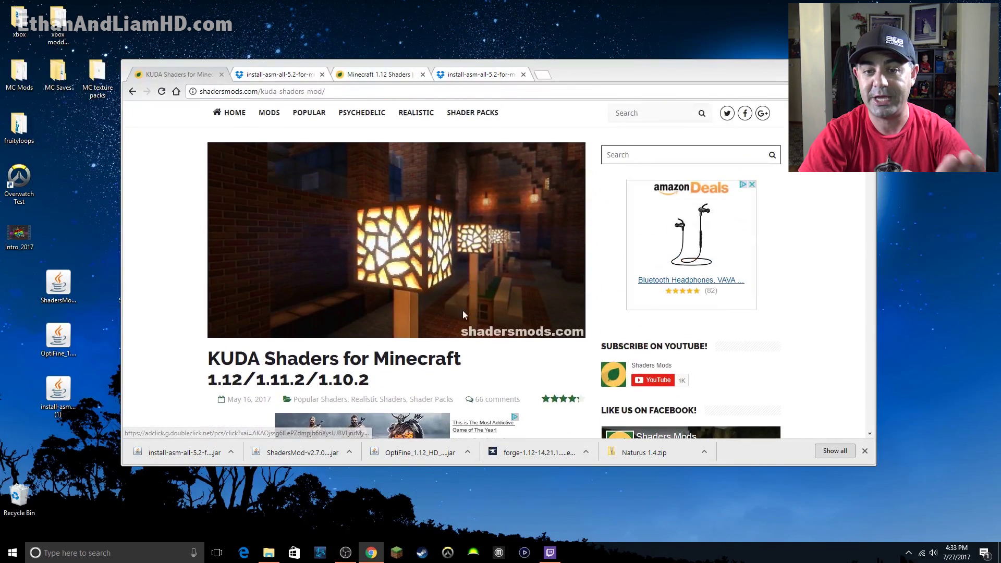
{"action": "scroll", "coordinate": [443, 303], "scroll_direction": "down", "scroll_amount": 5}
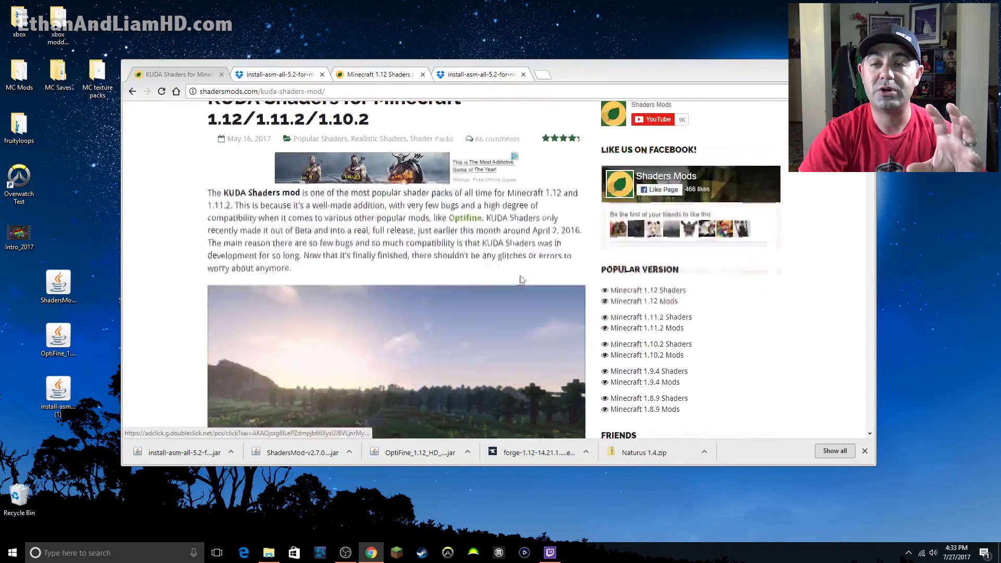
{"action": "scroll", "coordinate": [537, 273], "scroll_direction": "down", "scroll_amount": 2}
{"action": "scroll", "coordinate": [549, 266], "scroll_direction": "up", "scroll_amount": 4}
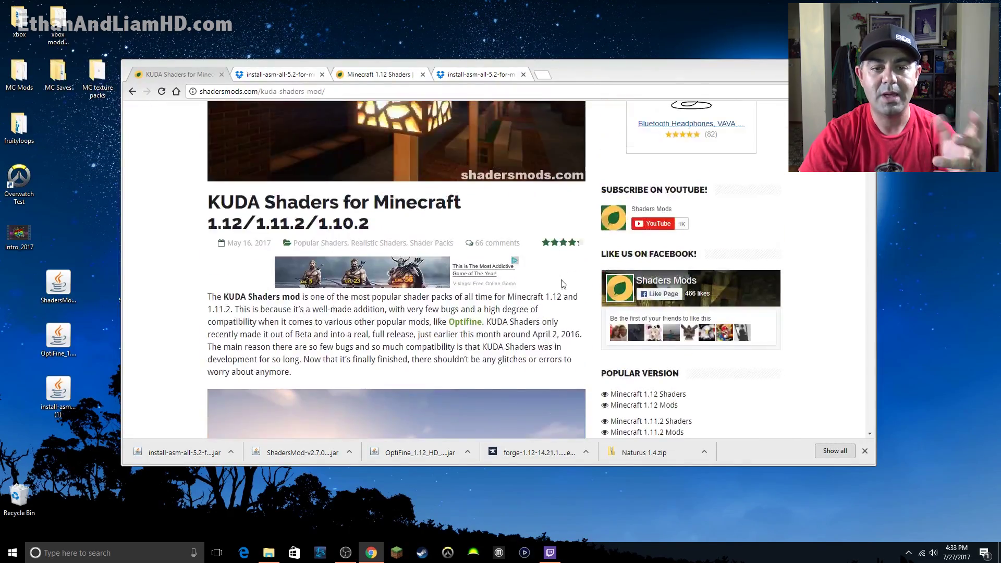
{"action": "scroll", "coordinate": [563, 284], "scroll_direction": "down", "scroll_amount": 3}
{"action": "scroll", "coordinate": [577, 291], "scroll_direction": "down", "scroll_amount": 5}
{"action": "scroll", "coordinate": [579, 297], "scroll_direction": "down", "scroll_amount": 8}
{"action": "scroll", "coordinate": [613, 328], "scroll_direction": "down", "scroll_amount": 2}
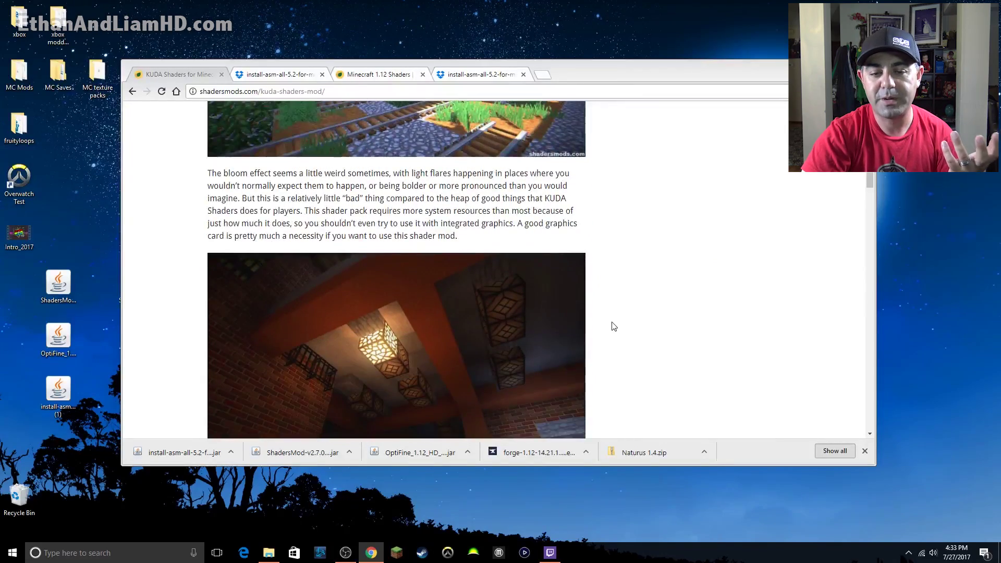
{"action": "scroll", "coordinate": [613, 327], "scroll_direction": "down", "scroll_amount": 3}
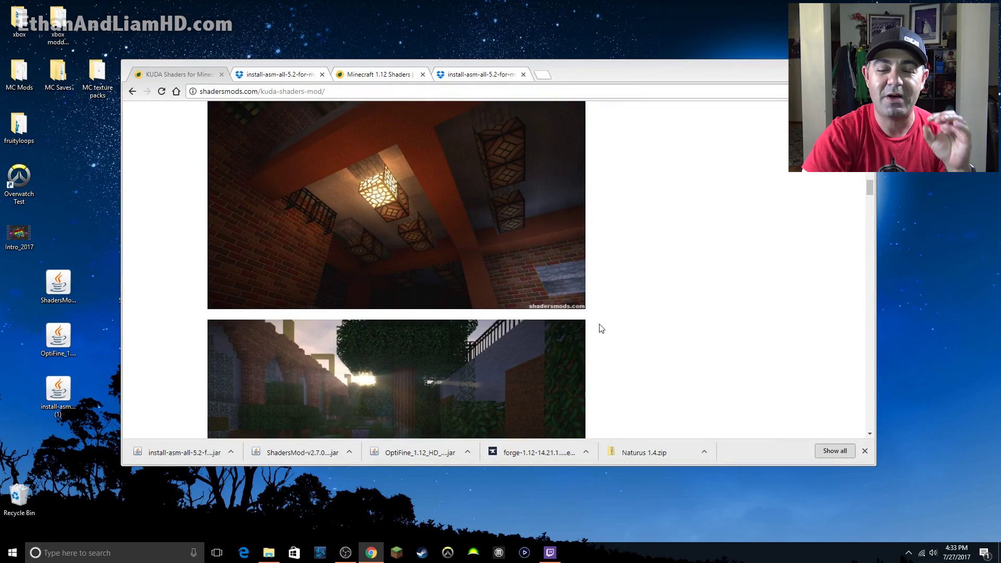
{"action": "scroll", "coordinate": [602, 328], "scroll_direction": "down", "scroll_amount": 12}
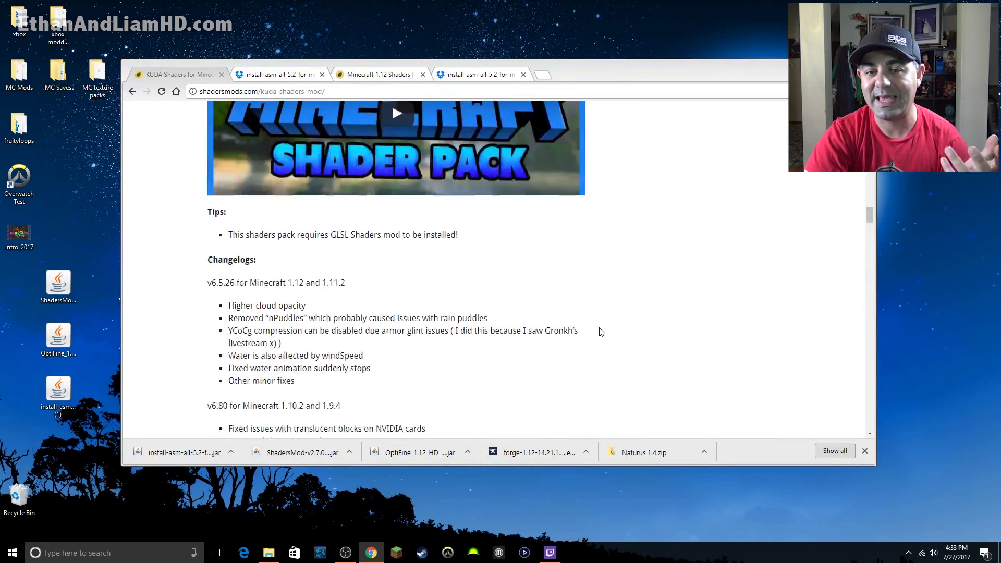
{"action": "scroll", "coordinate": [603, 328], "scroll_direction": "down", "scroll_amount": 4}
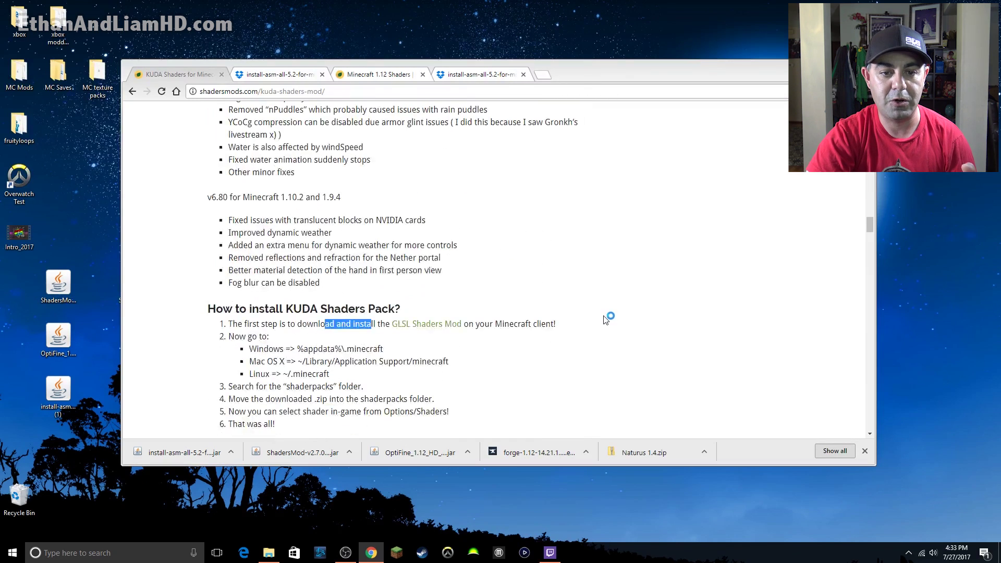
{"action": "scroll", "coordinate": [604, 319], "scroll_direction": "down", "scroll_amount": 2}
{"action": "scroll", "coordinate": [542, 290], "scroll_direction": "down", "scroll_amount": 3}
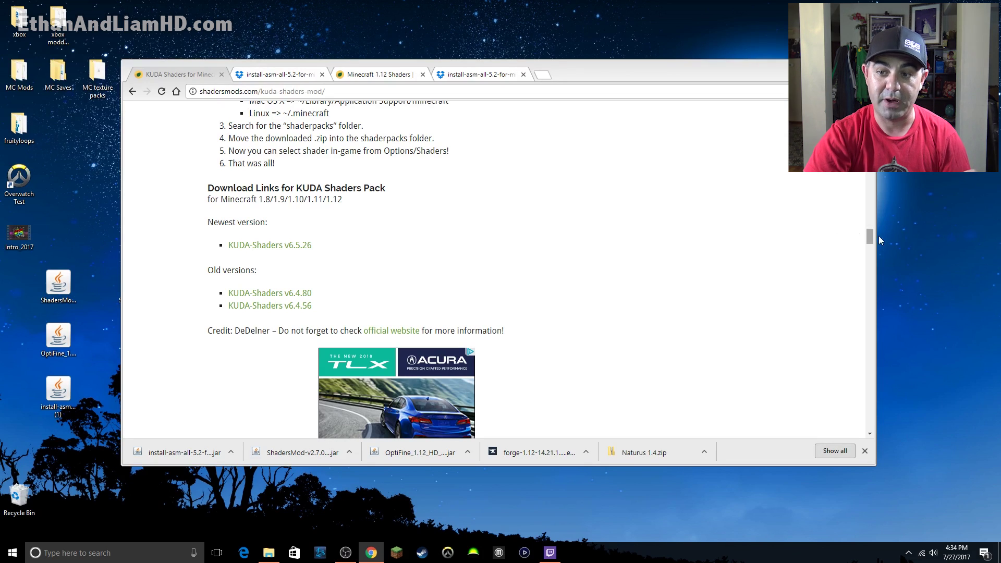
{"action": "scroll", "coordinate": [537, 316], "scroll_direction": "down", "scroll_amount": 15}
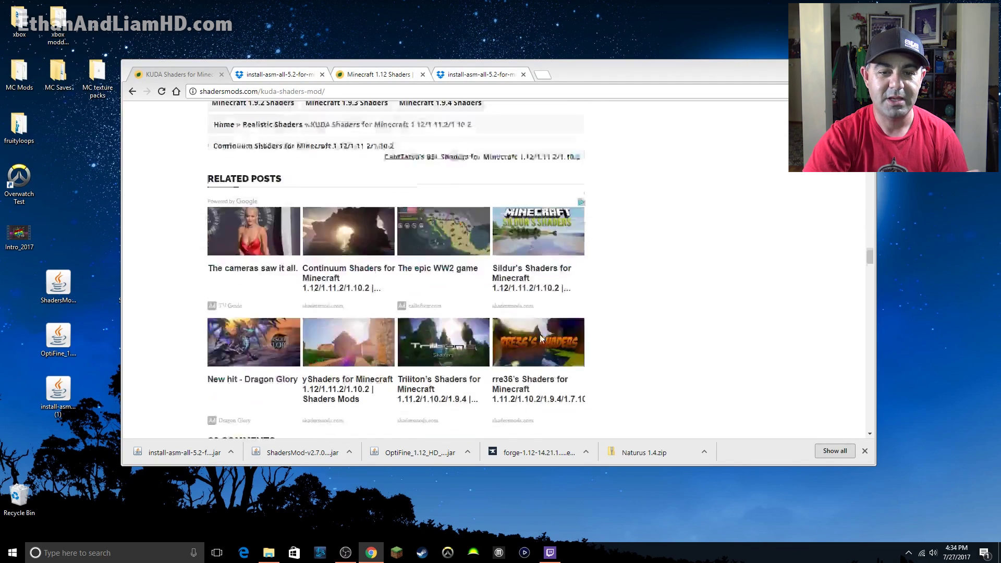
Review the KUDA Shaders Pack installation instructions, including the shaderpacks folder steps
{"action": "scroll", "coordinate": [537, 361], "scroll_direction": "up", "scroll_amount": 15}
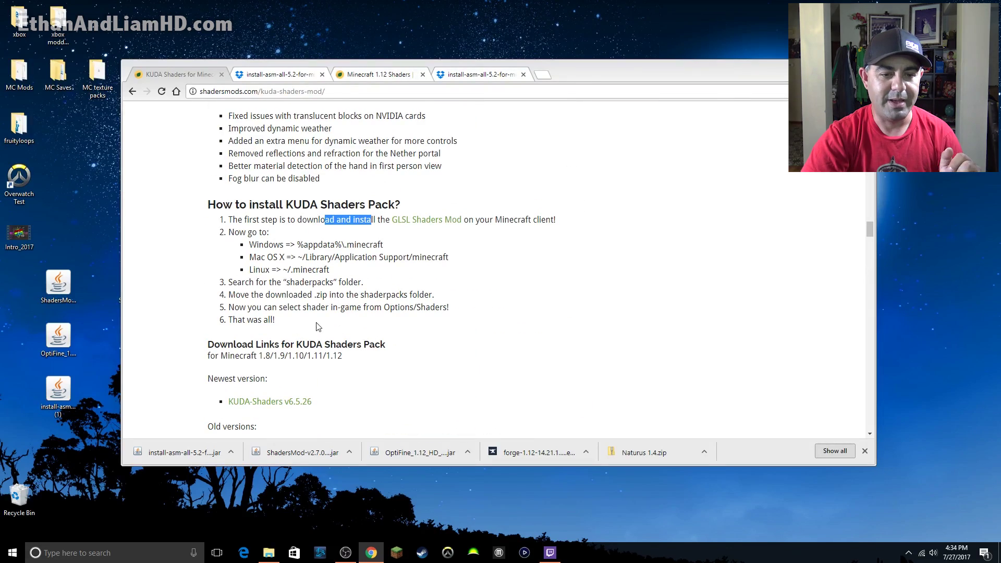
{"action": "scroll", "coordinate": [375, 308], "scroll_direction": "up", "scroll_amount": 5}
{"action": "scroll", "coordinate": [339, 287], "scroll_direction": "down", "scroll_amount": 3}
{"action": "scroll", "coordinate": [313, 267], "scroll_direction": "up", "scroll_amount": 3}
{"action": "scroll", "coordinate": [313, 267], "scroll_direction": "down", "scroll_amount": 3}
{"action": "scroll", "coordinate": [313, 266], "scroll_direction": "up", "scroll_amount": 4}
{"action": "scroll", "coordinate": [315, 264], "scroll_direction": "down", "scroll_amount": 3}
{"action": "scroll", "coordinate": [316, 263], "scroll_direction": "down", "scroll_amount": 6}
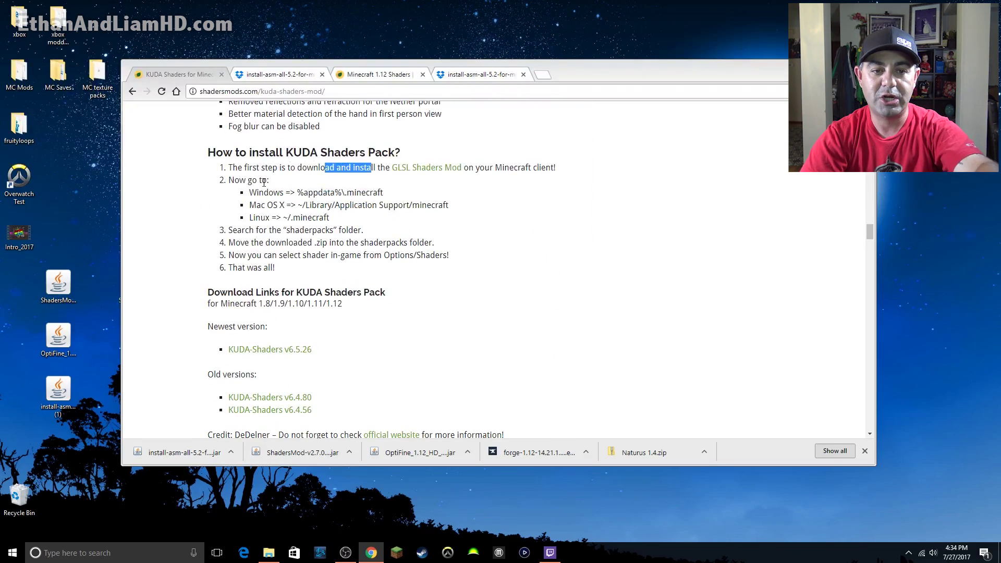
{"action": "scroll", "coordinate": [287, 208], "scroll_direction": "down", "scroll_amount": 3}
{"action": "scroll", "coordinate": [294, 216], "scroll_direction": "up", "scroll_amount": 3}
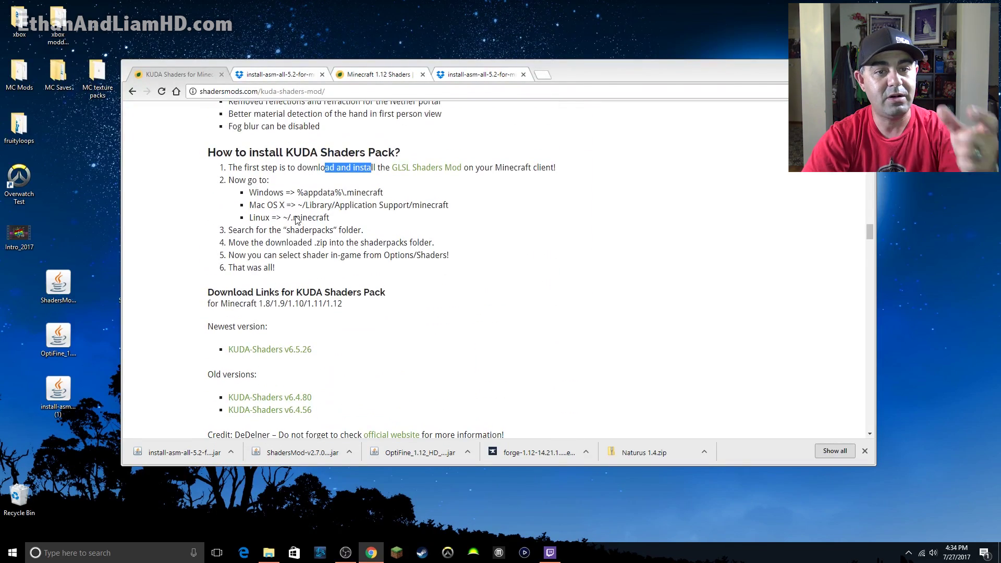
Download the newest version, KUDA-Shaders v6.5.26, skipping the ad page, and place the zip on the desktop
{"action": "scroll", "coordinate": [328, 261], "scroll_direction": "down", "scroll_amount": 2}
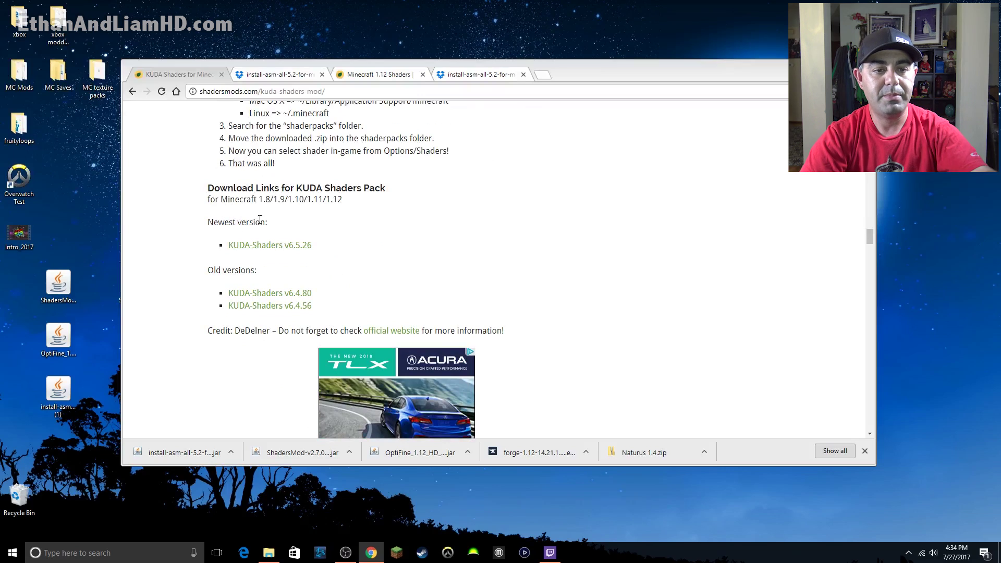
{"action": "left_click", "coordinate": [275, 249]}
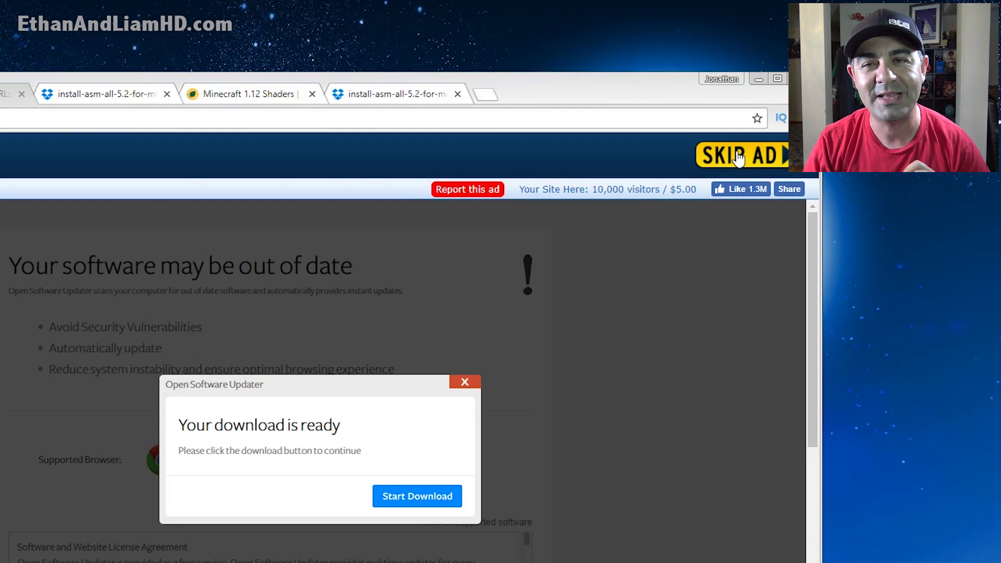
{"action": "left_click", "coordinate": [739, 157]}
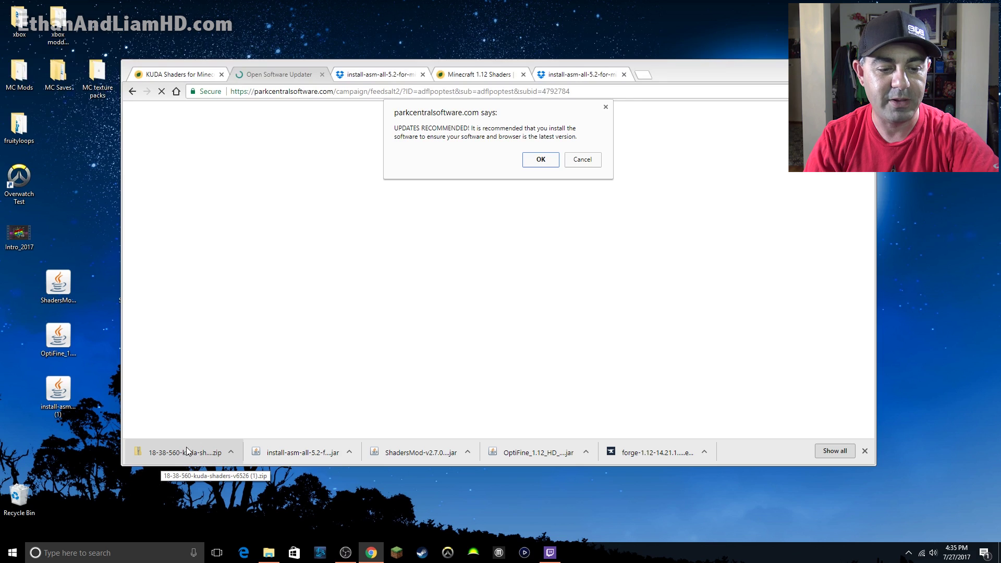
{"action": "left_click_drag", "start_coordinate": [189, 457], "coordinate": [64, 312]}
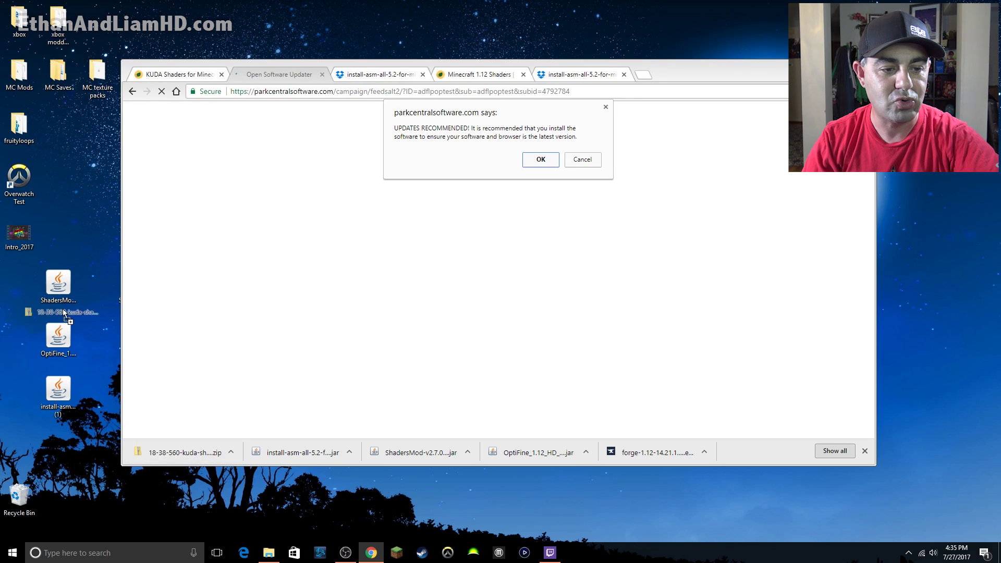
Group the KUDA shaders zip and the ShadersMod jar beside the OptiFine and install-asm files on the desktop
{"action": "left_click_drag", "start_coordinate": [75, 237], "coordinate": [81, 239]}
{"action": "left_click_drag", "start_coordinate": [105, 180], "coordinate": [21, 387]}
{"action": "left_click_drag", "start_coordinate": [58, 286], "coordinate": [21, 337]}
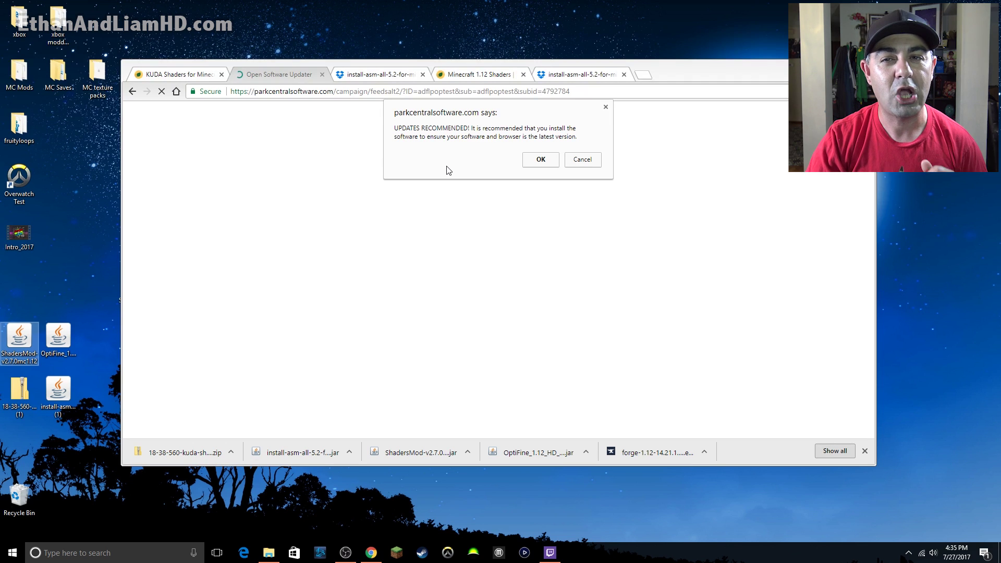
Close the software updater ad page and the first of the two Dropbox pages for the ASM jar
{"action": "left_click", "coordinate": [320, 75]}
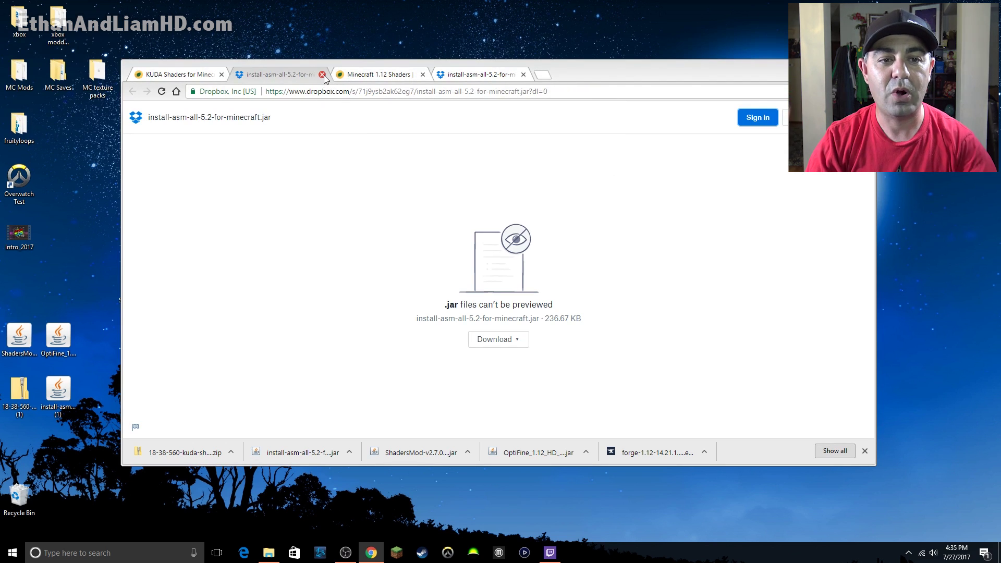
{"action": "left_click", "coordinate": [322, 74]}
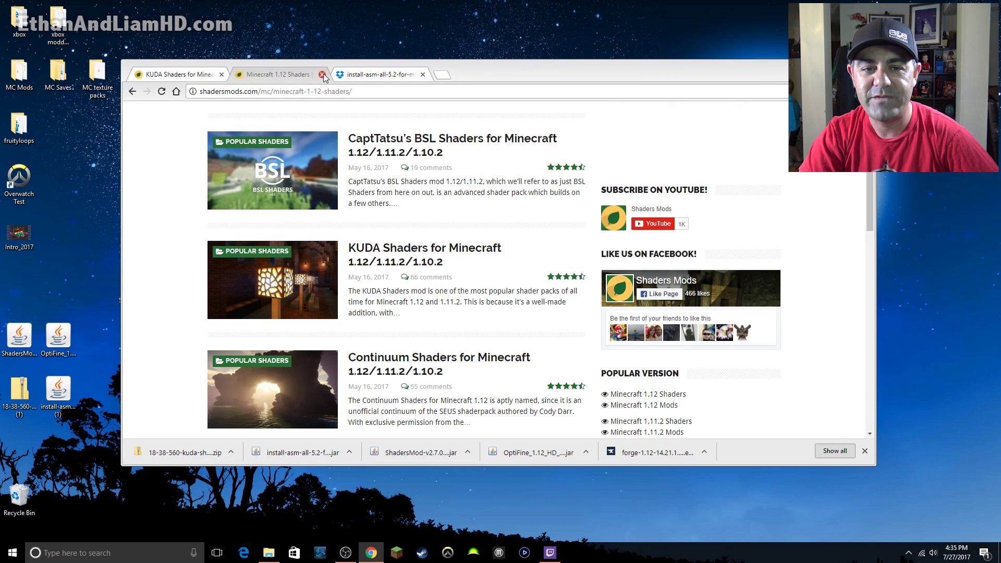
Close the leftover Dropbox and KUDA Shaders pages, look over the Minecraft 1.12 shaders list, and clear the browser window off the desktop
{"action": "left_click", "coordinate": [383, 76]}
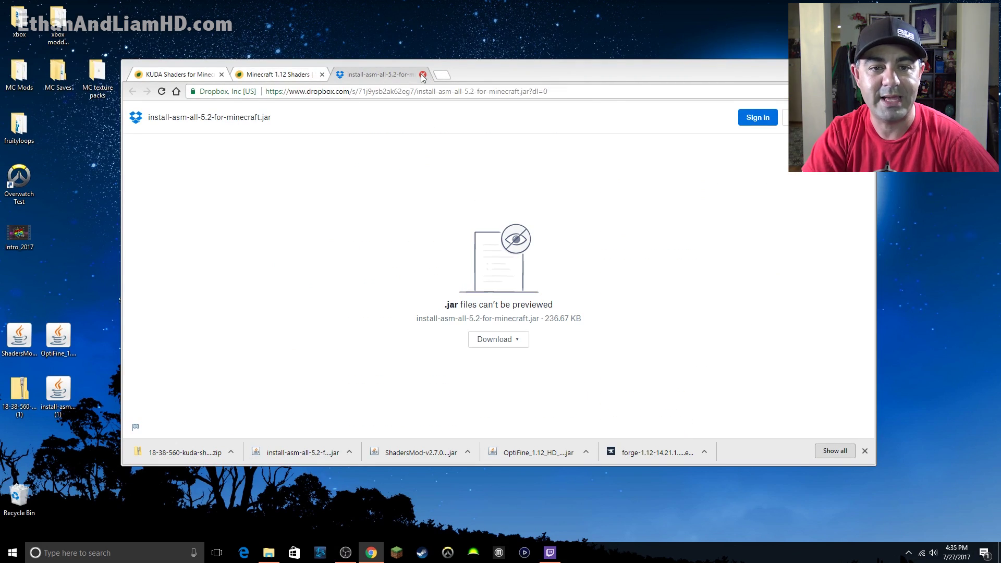
{"action": "left_click", "coordinate": [423, 75]}
{"action": "left_click", "coordinate": [206, 76]}
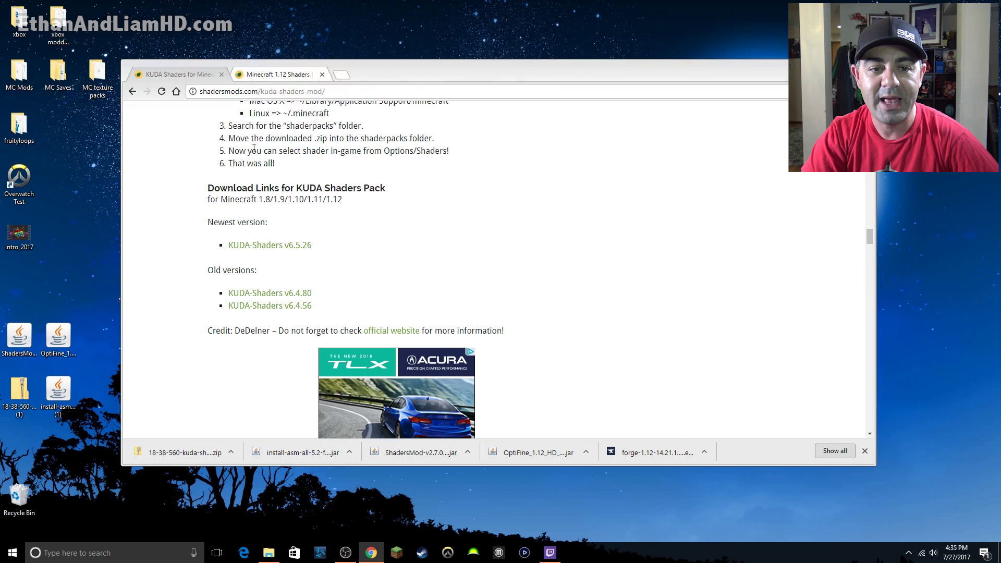
{"action": "left_click", "coordinate": [222, 75]}
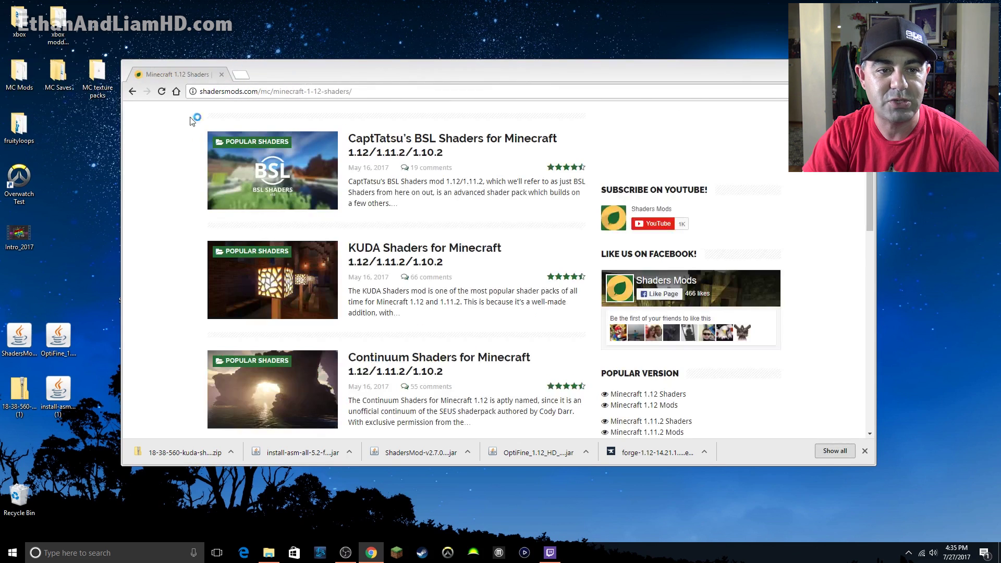
{"action": "scroll", "coordinate": [271, 261], "scroll_direction": "up", "scroll_amount": 4}
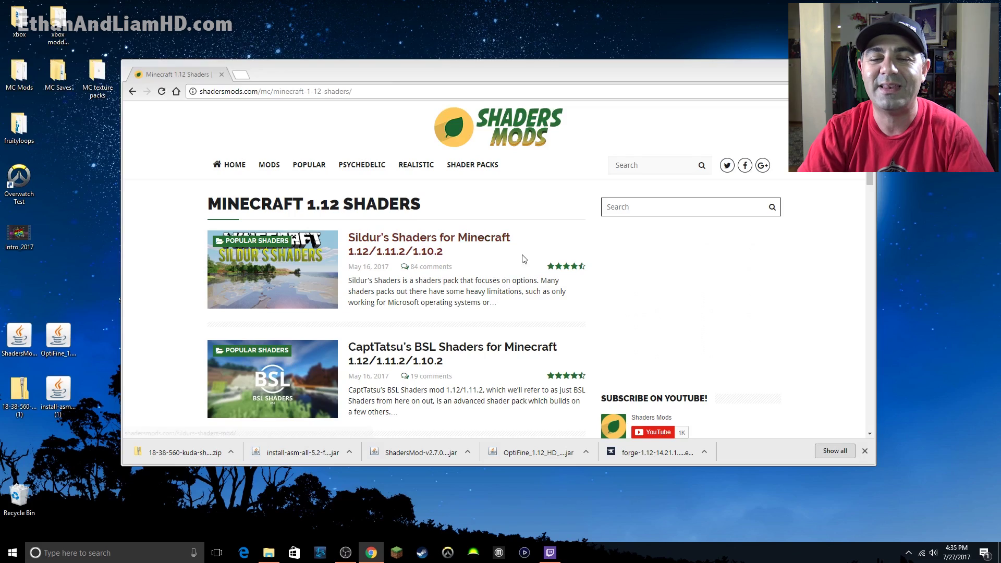
{"action": "scroll", "coordinate": [545, 263], "scroll_direction": "down", "scroll_amount": 4}
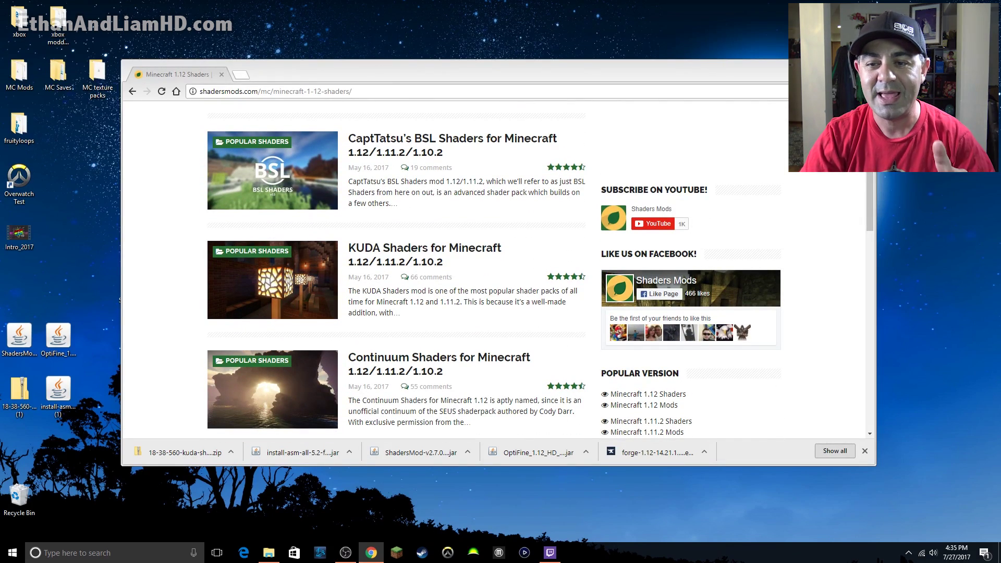
{"action": "left_click", "coordinate": [817, 67]}
Arrange the ShadersMod, OptiFine, install-asm and KUDA shaders files in a two-by-two block on the desktop
{"action": "left_click_drag", "start_coordinate": [149, 311], "coordinate": [110, 311]}
{"action": "left_click_drag", "start_coordinate": [58, 337], "coordinate": [175, 289]}
{"action": "left_click_drag", "start_coordinate": [58, 391], "coordinate": [90, 344]}
{"action": "left_click_drag", "start_coordinate": [18, 390], "coordinate": [170, 344]}
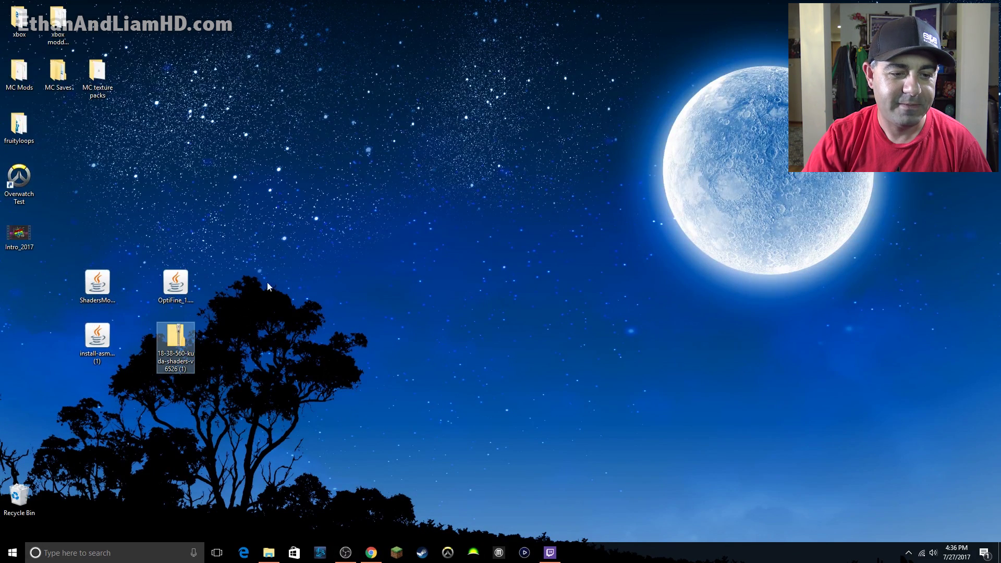
{"action": "left_click", "coordinate": [111, 382]}
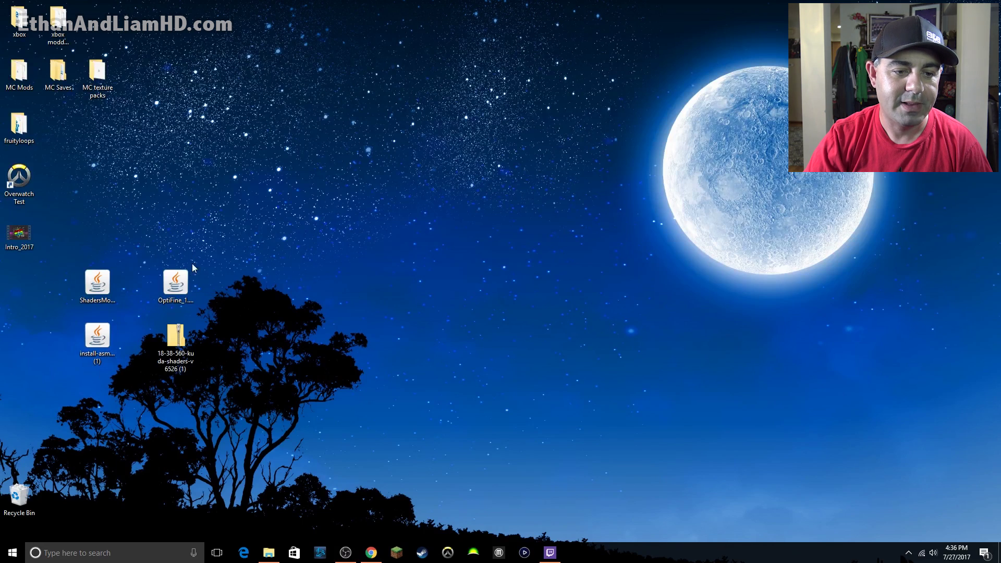
Open the OptiFine HD Ultra C4 installer for Minecraft 1.12, cancel it, and move its jar away from the other files
{"action": "left_click", "coordinate": [187, 284]}
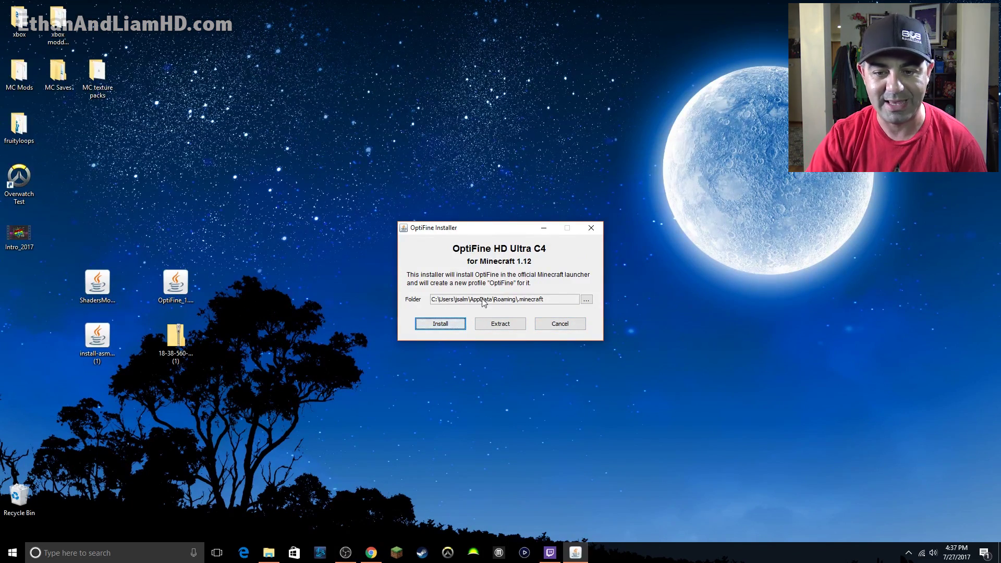
{"action": "left_click", "coordinate": [560, 323]}
{"action": "left_click_drag", "start_coordinate": [175, 284], "coordinate": [866, 83]}
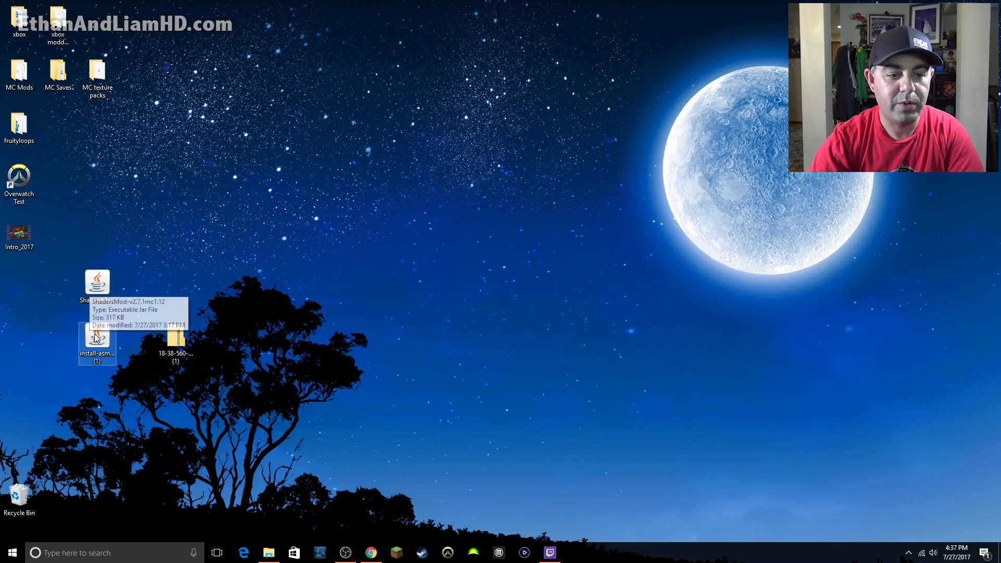
Move the install-asm jar apart from the other files, open the ASM 5.2 Library Installer, and decline the installation
{"action": "left_click_drag", "start_coordinate": [98, 336], "coordinate": [352, 197]}
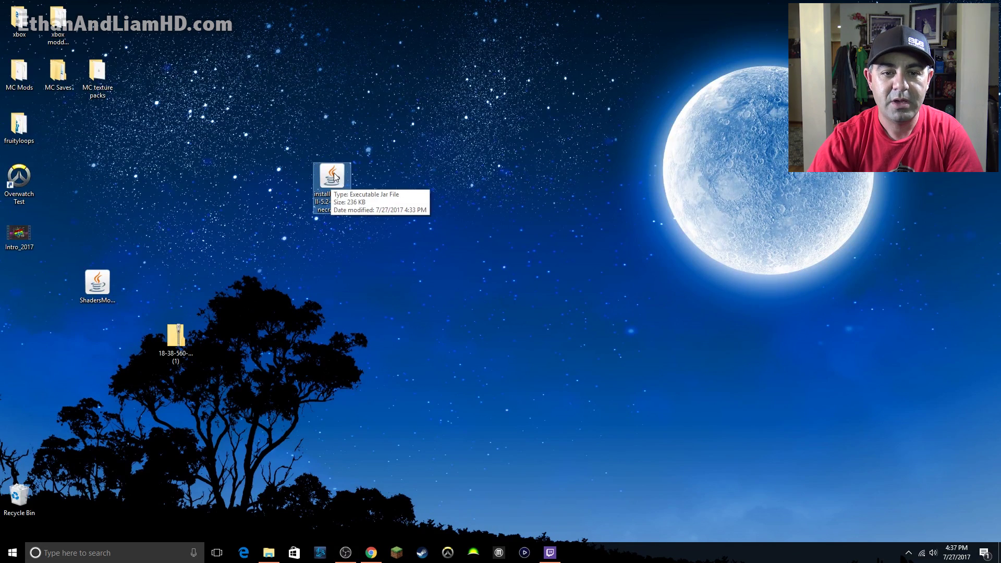
{"action": "double_click", "coordinate": [350, 187]}
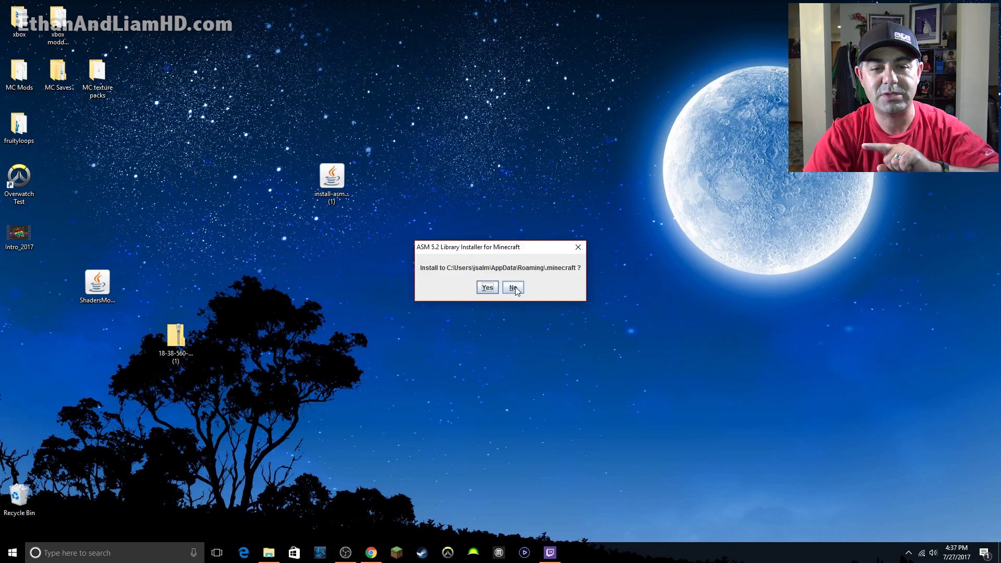
{"action": "left_click", "coordinate": [514, 287]}
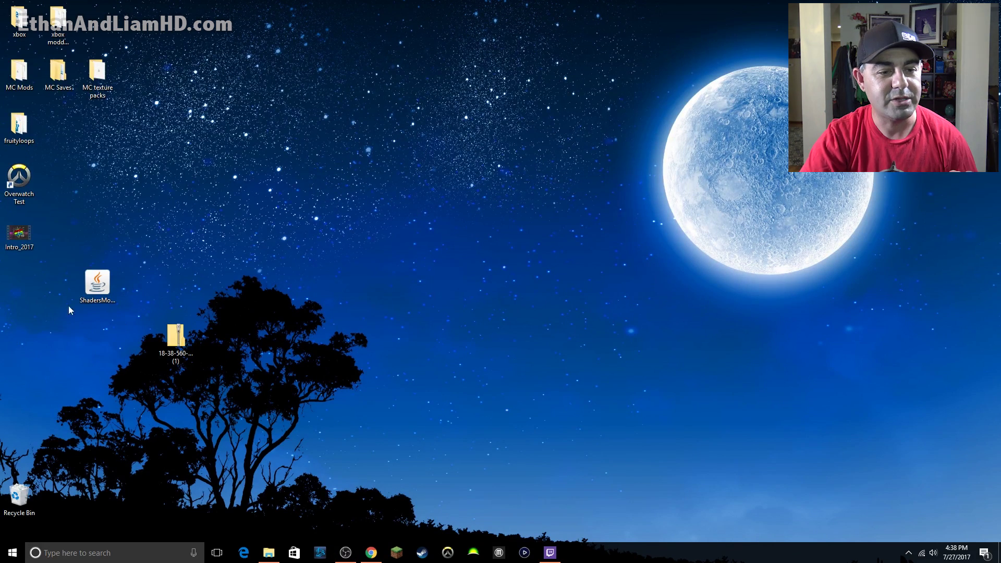
Set the ShadersMod jar beside the KUDA shaders zip on the desktop and open the %appdata%\.minecraft\ folder
{"action": "left_click_drag", "start_coordinate": [100, 285], "coordinate": [257, 337]}
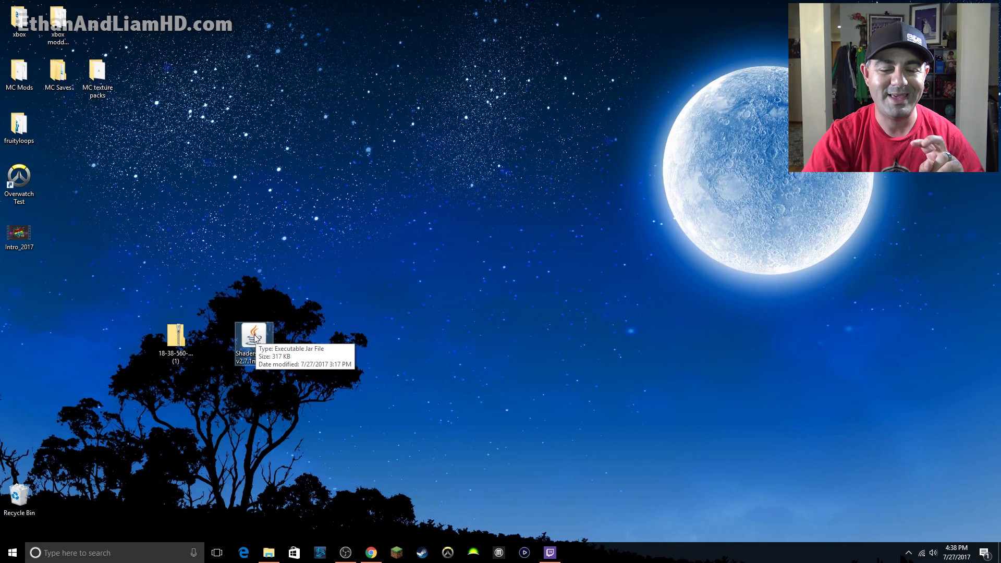
{"action": "left_click_drag", "start_coordinate": [163, 308], "coordinate": [103, 338]}
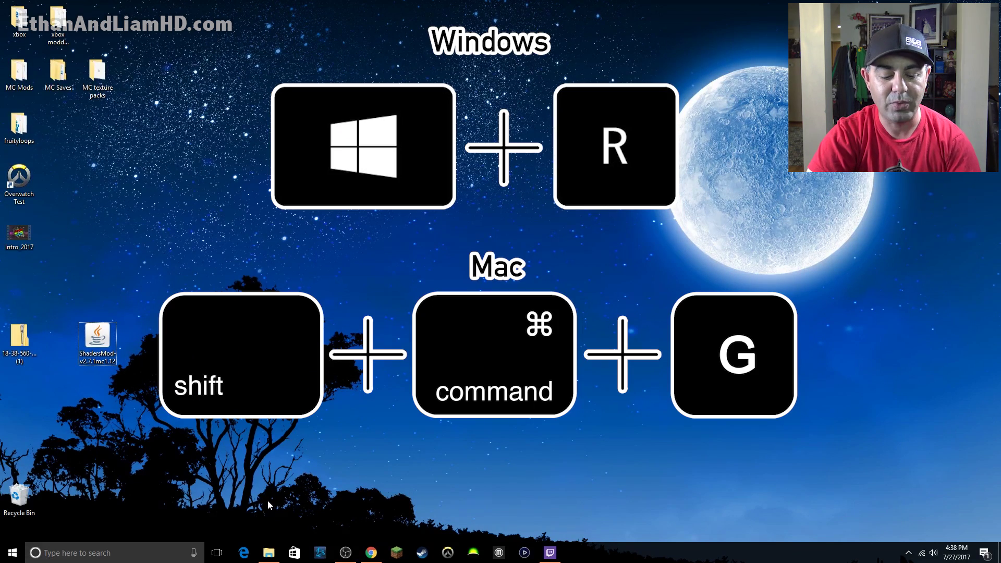
{"action": "key", "text": "super+r"}
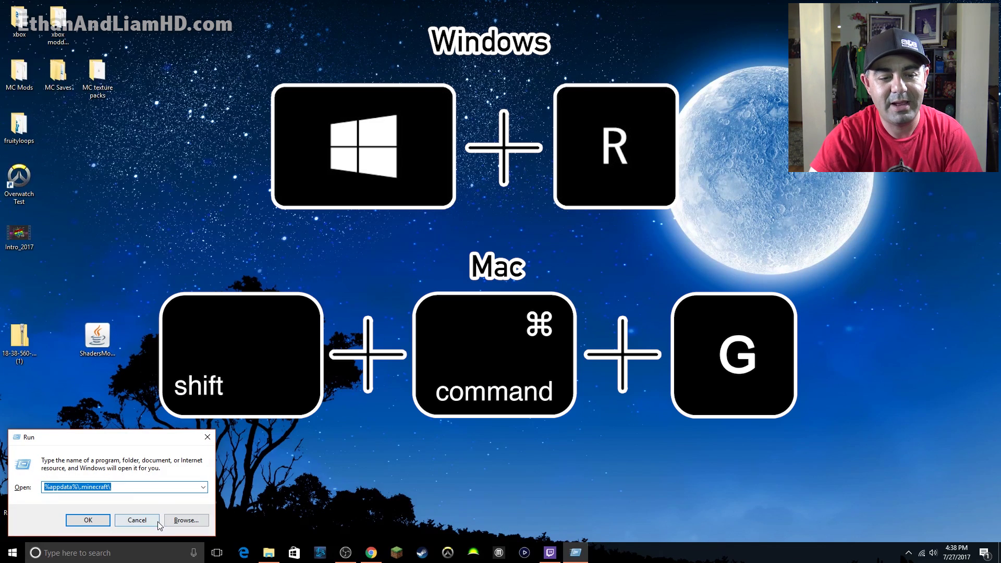
{"action": "left_click", "coordinate": [126, 491]}
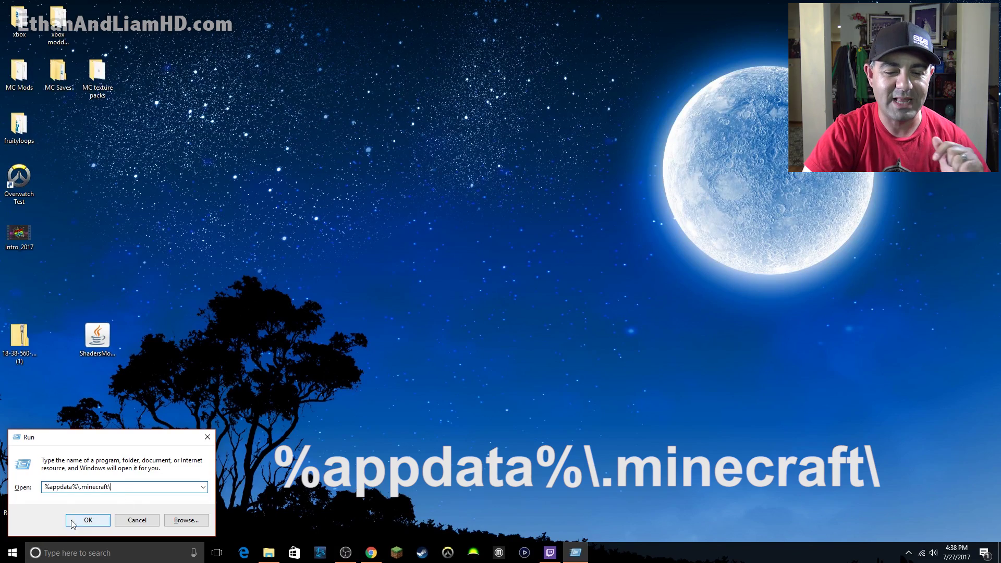
{"action": "left_click", "coordinate": [92, 521]}
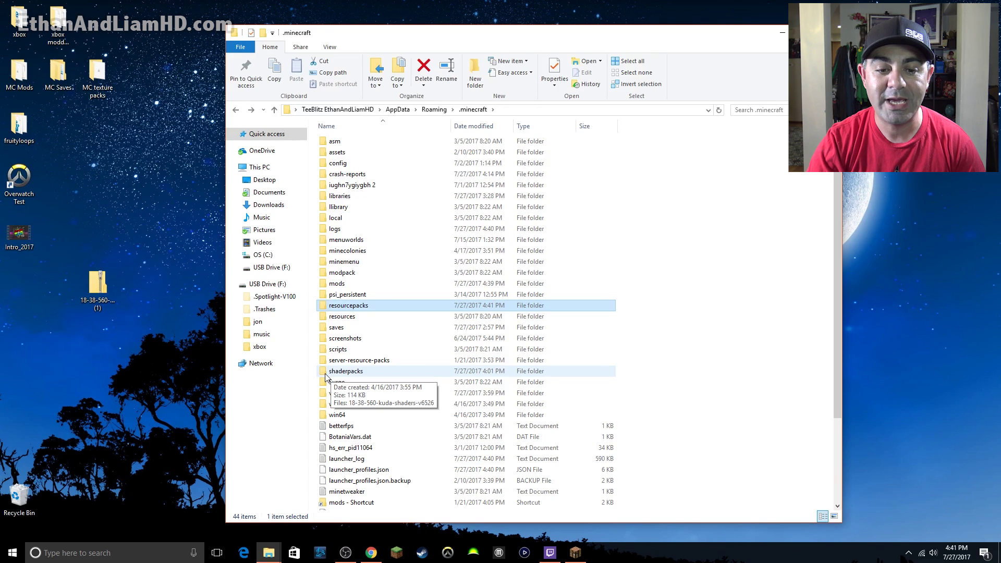
Open the shaderpacks folder inside .minecraft and move the extra KUDA shaders zip aside on the desktop
{"action": "double_click", "coordinate": [326, 373]}
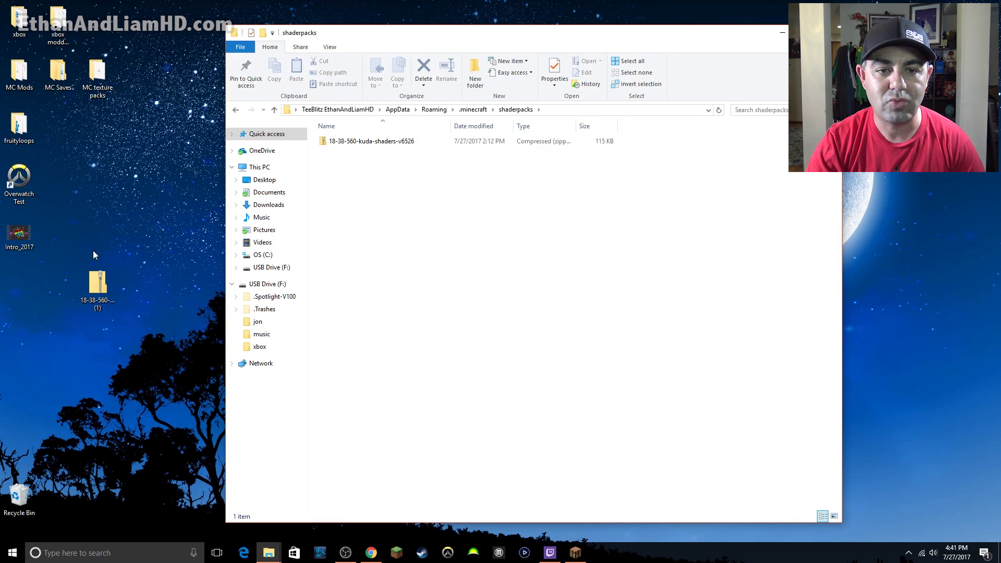
{"action": "left_click_drag", "start_coordinate": [98, 282], "coordinate": [135, 227]}
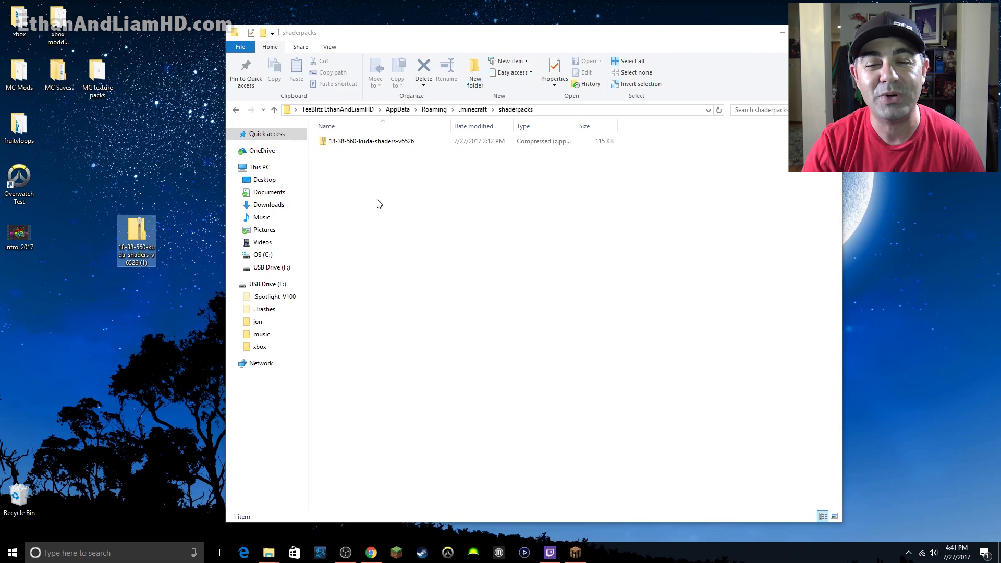
{"action": "left_click_drag", "start_coordinate": [135, 234], "coordinate": [57, 127]}
{"action": "left_click", "coordinate": [394, 202]}
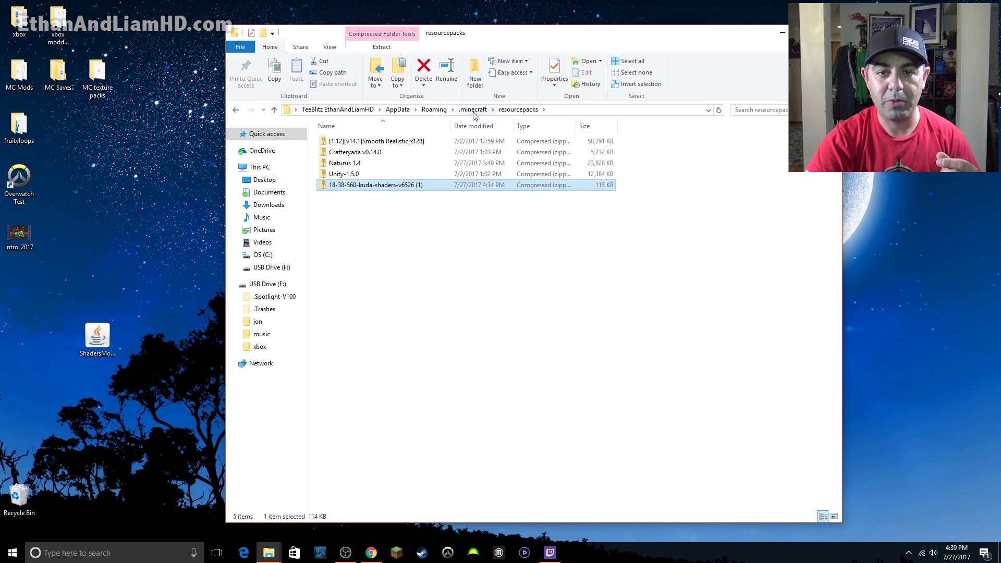
Move the ShadersMod-v2.7.1mc1.12 jar from the desktop into the .minecraft mods folder, and put the folder window away
{"action": "left_click", "coordinate": [473, 109]}
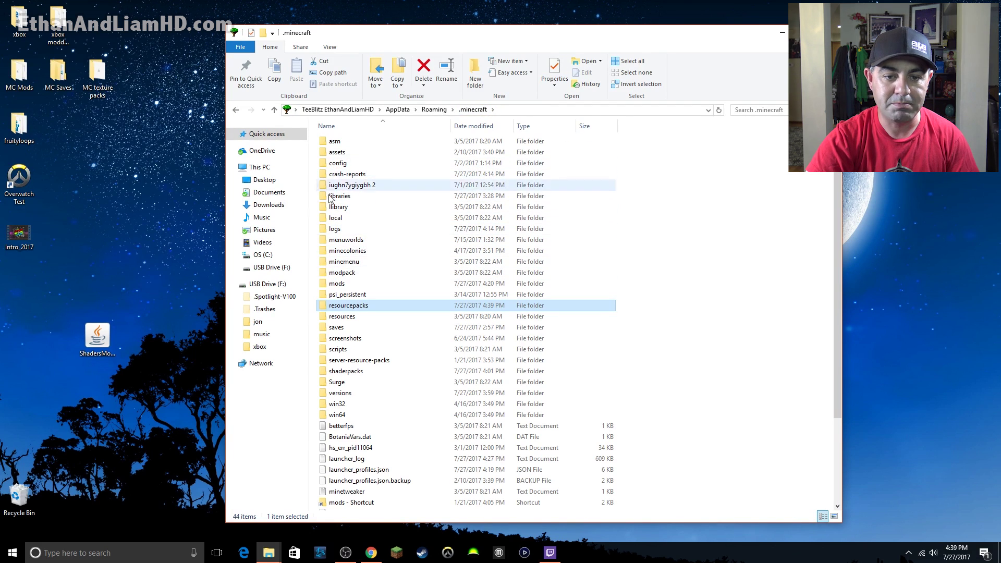
{"action": "left_click", "coordinate": [323, 286]}
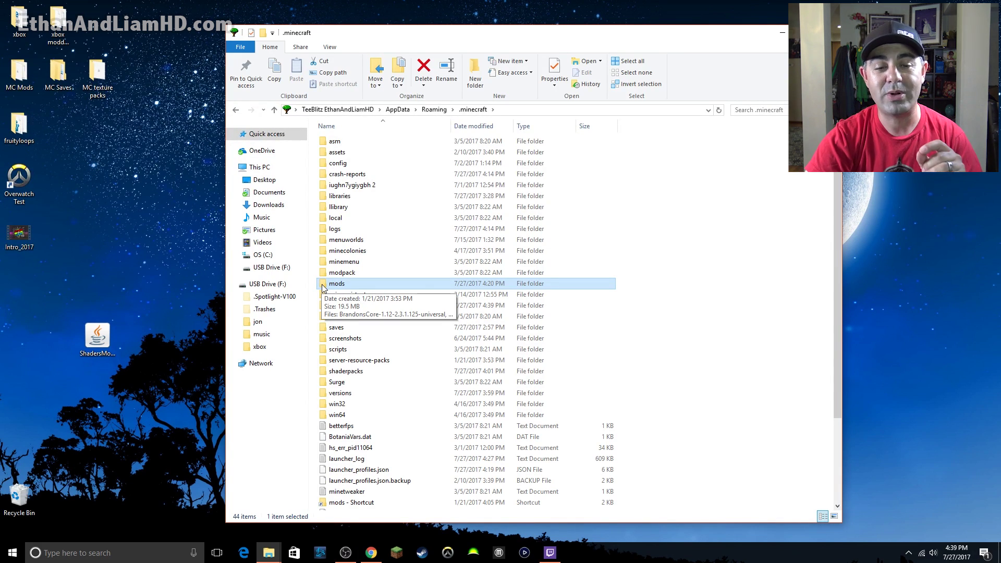
{"action": "double_click", "coordinate": [323, 285]}
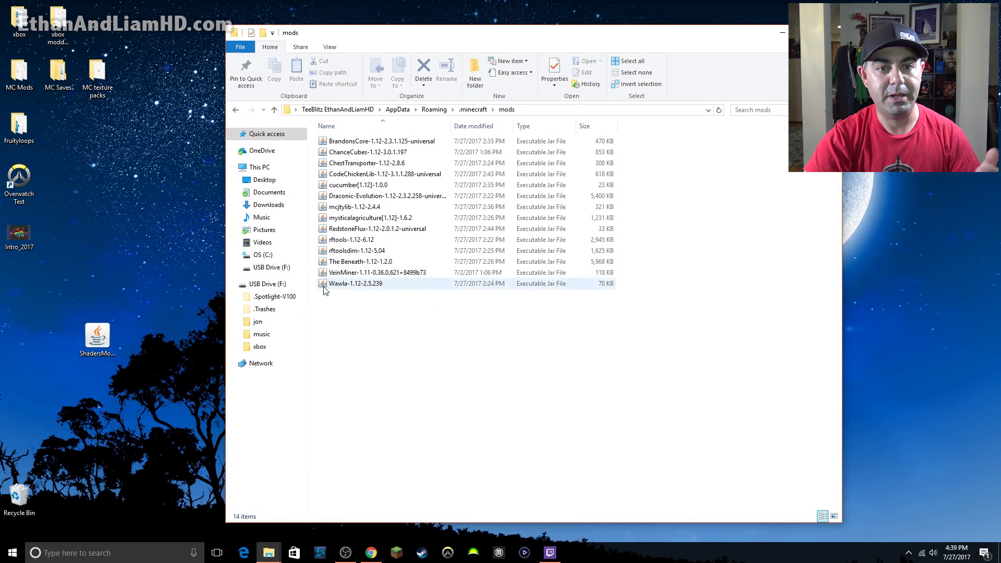
{"action": "left_click_drag", "start_coordinate": [97, 341], "coordinate": [353, 326]}
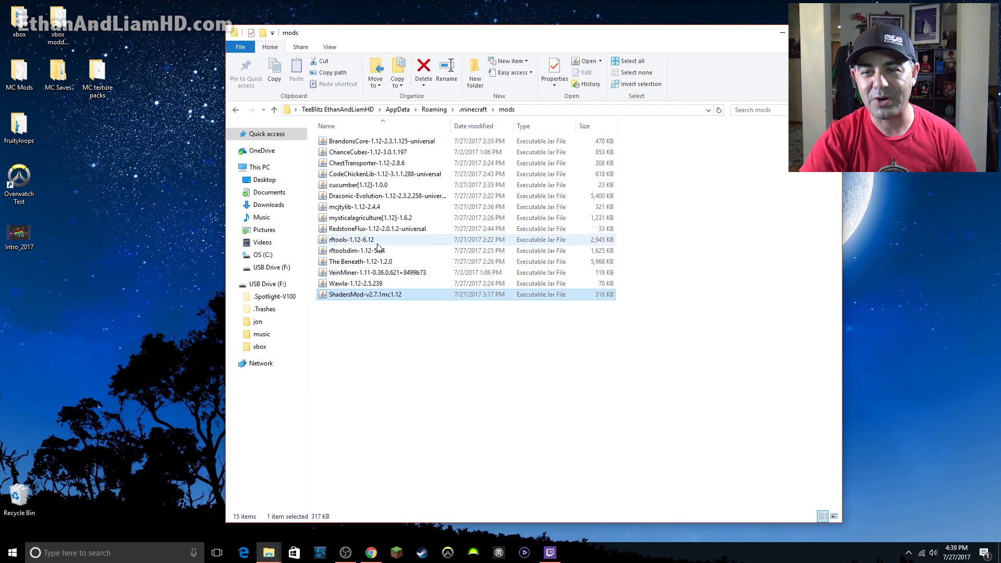
{"action": "key", "text": "super+Down"}
Open the Minecraft Launcher, choose the 1.12-OptiFine_HD_U_C4 profile, and start the game
{"action": "left_click", "coordinate": [398, 551]}
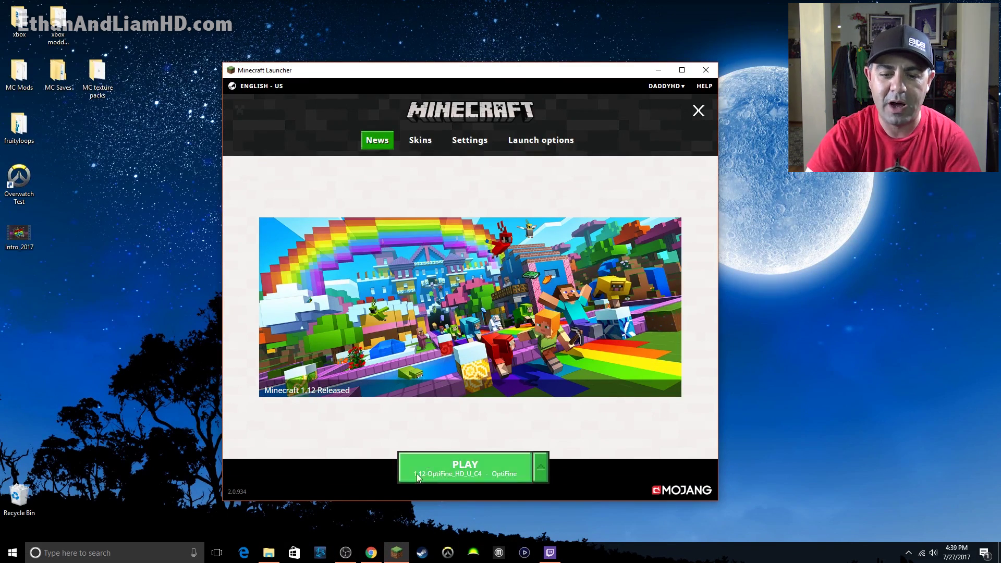
{"action": "left_click", "coordinate": [541, 467]}
{"action": "left_click", "coordinate": [475, 349]}
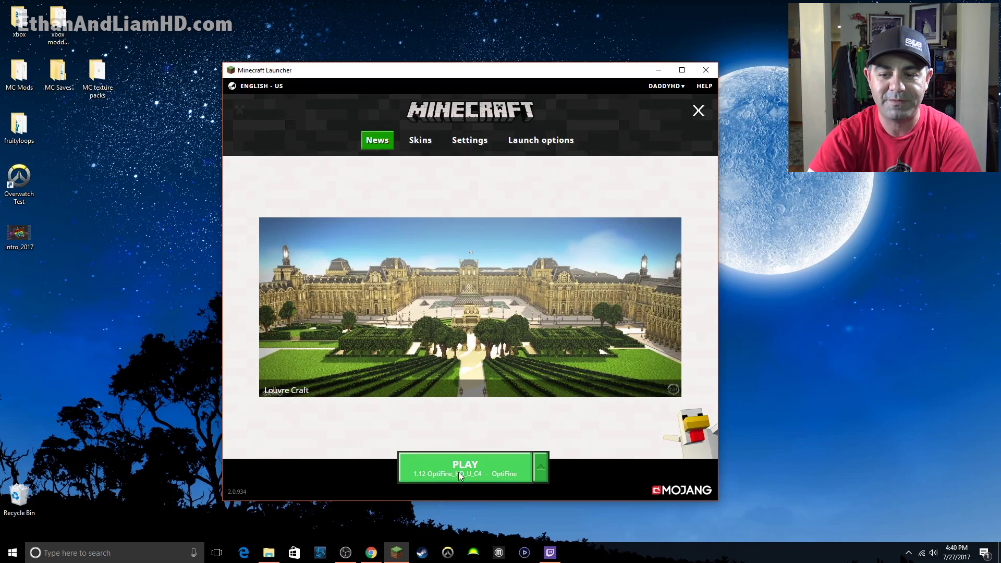
{"action": "left_click", "coordinate": [481, 462]}
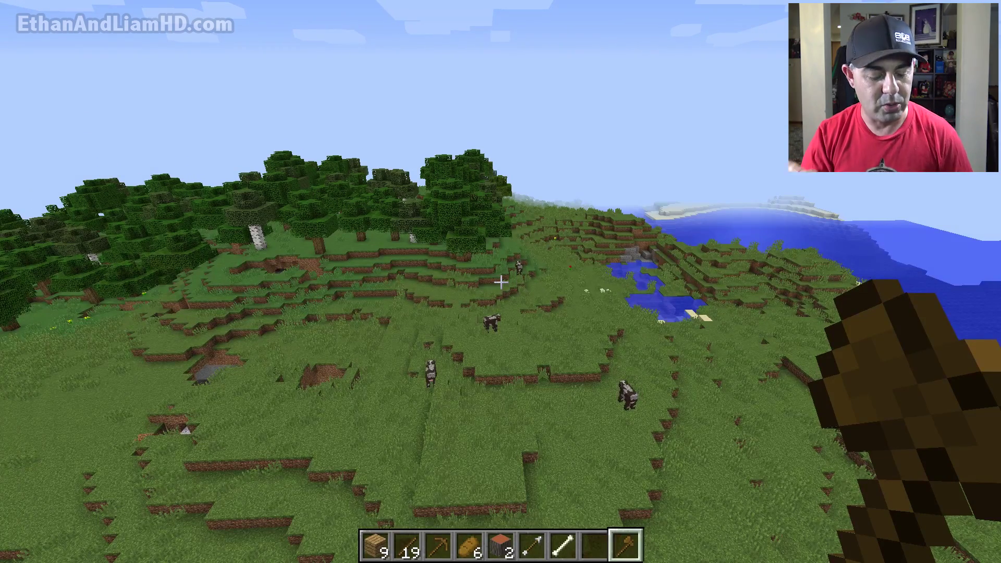
Activate the 18-38-560-kuda-shaders-v6526.zip shader pack in the game's video settings and return to the world
{"action": "key", "text": "Escape"}
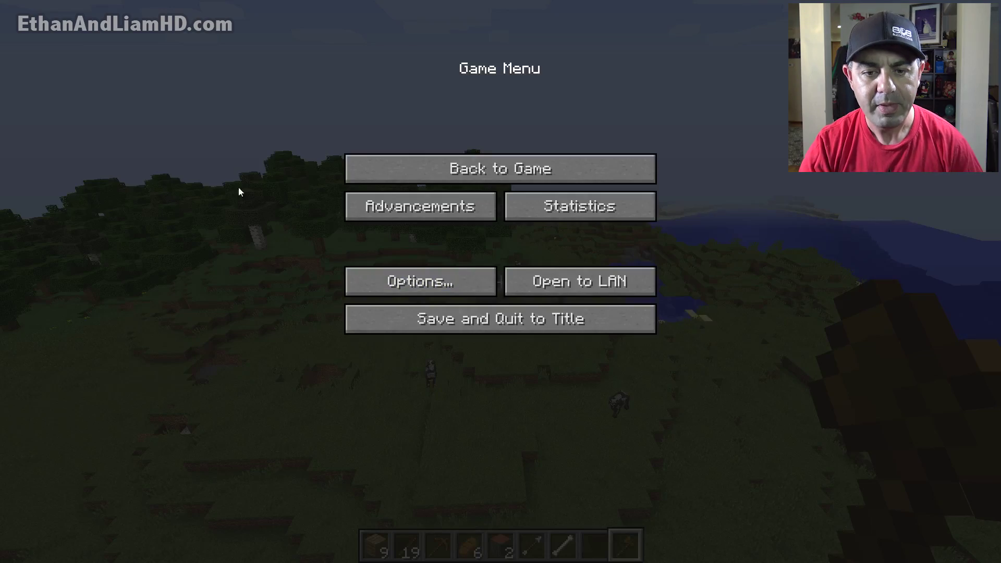
{"action": "left_click", "coordinate": [417, 287]}
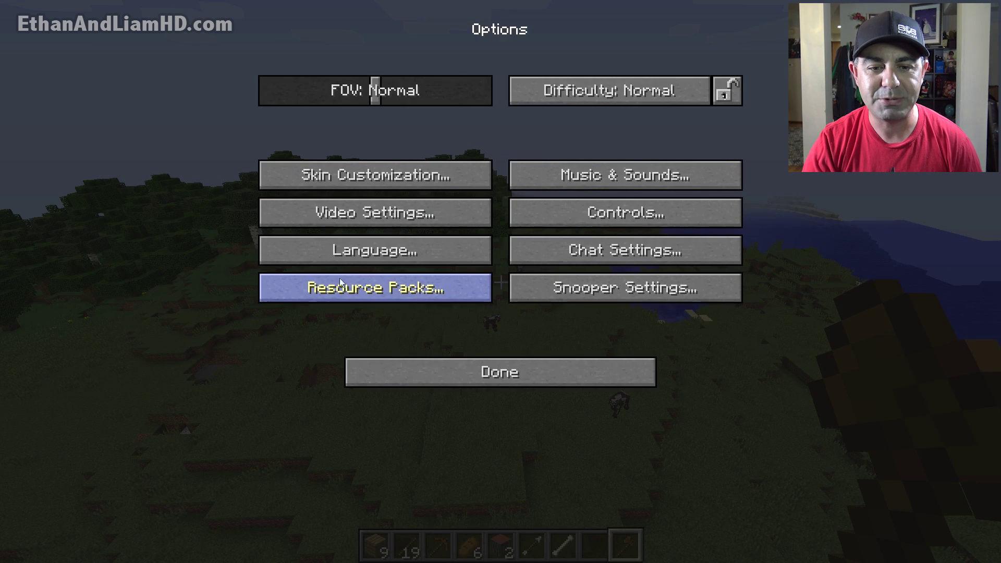
{"action": "left_click", "coordinate": [379, 215]}
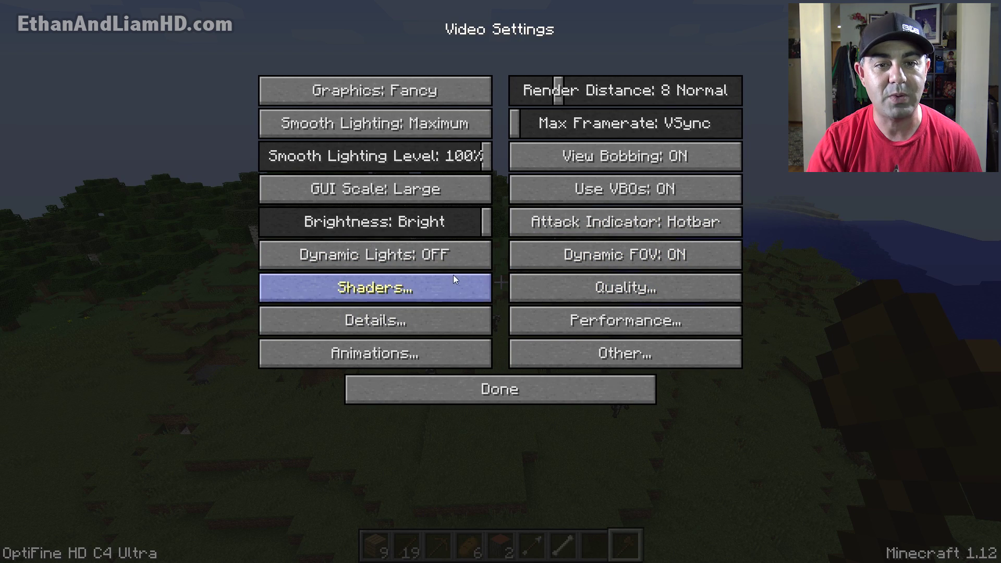
{"action": "left_click", "coordinate": [390, 290]}
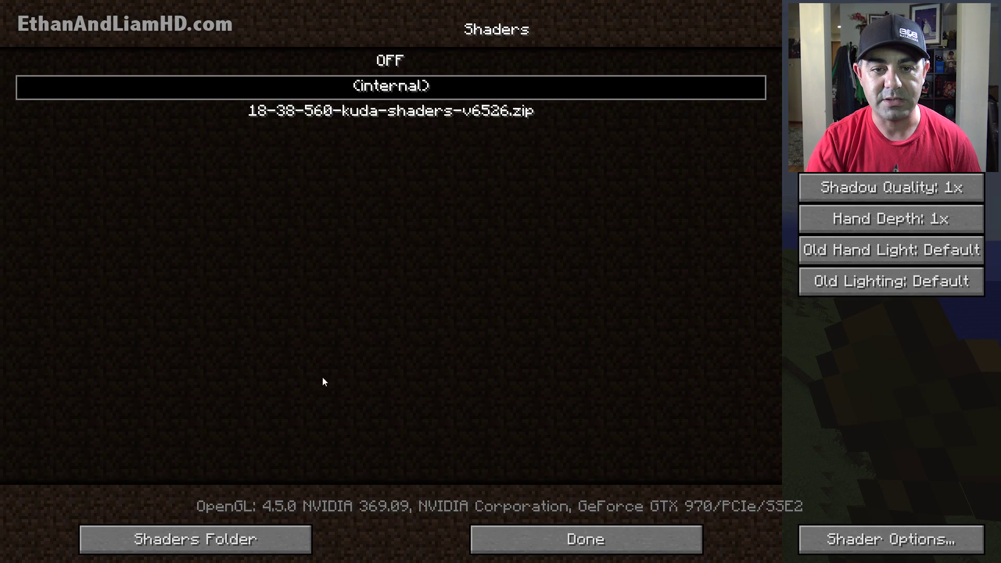
{"action": "left_click", "coordinate": [399, 111]}
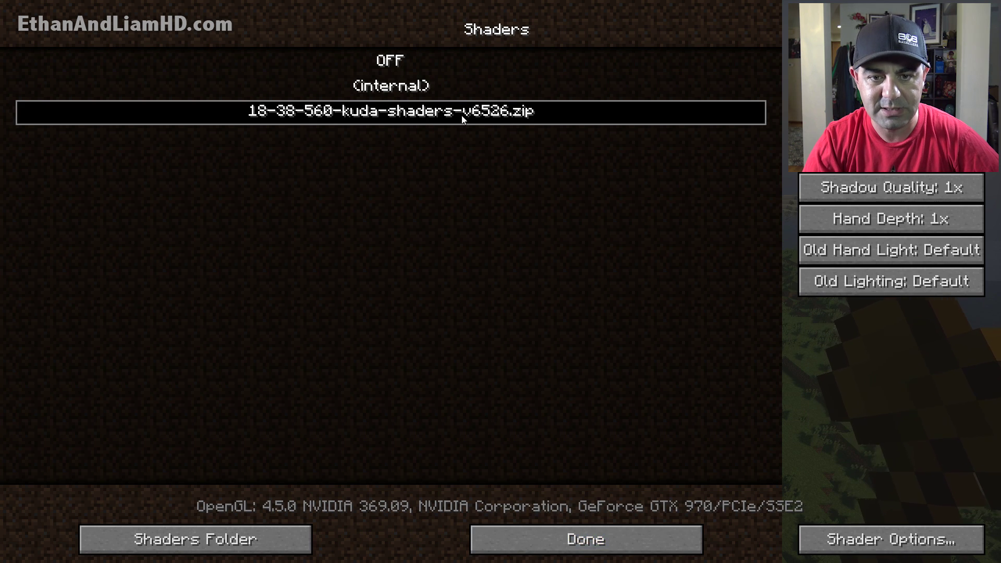
{"action": "left_click", "coordinate": [580, 547]}
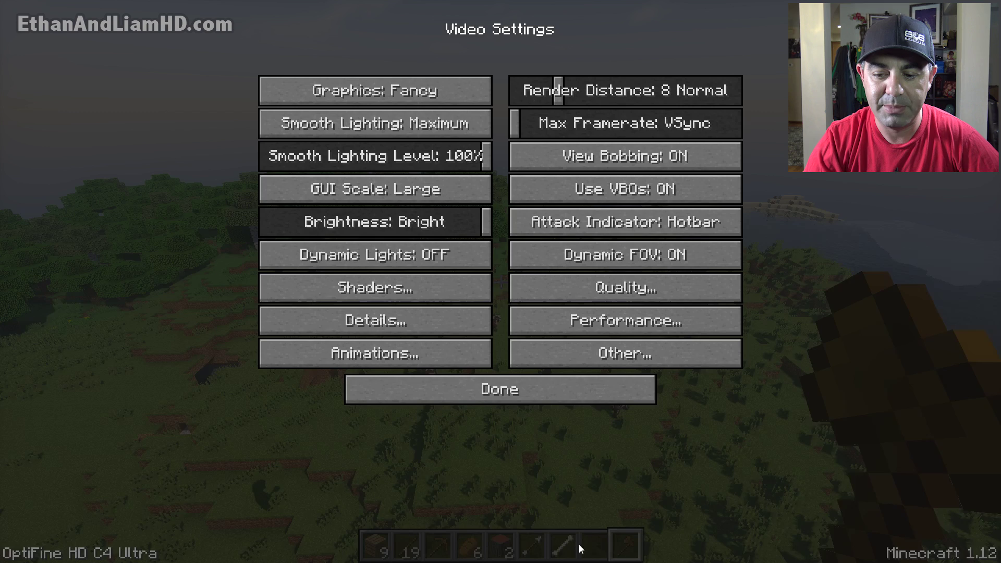
{"action": "left_click", "coordinate": [509, 385]}
{"action": "left_click", "coordinate": [511, 377]}
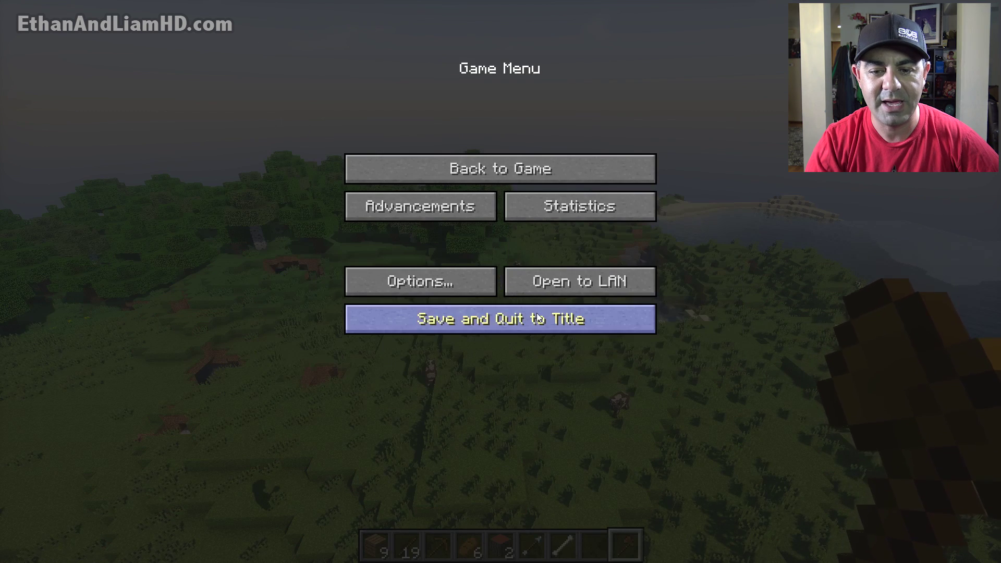
{"action": "left_click", "coordinate": [506, 170]}
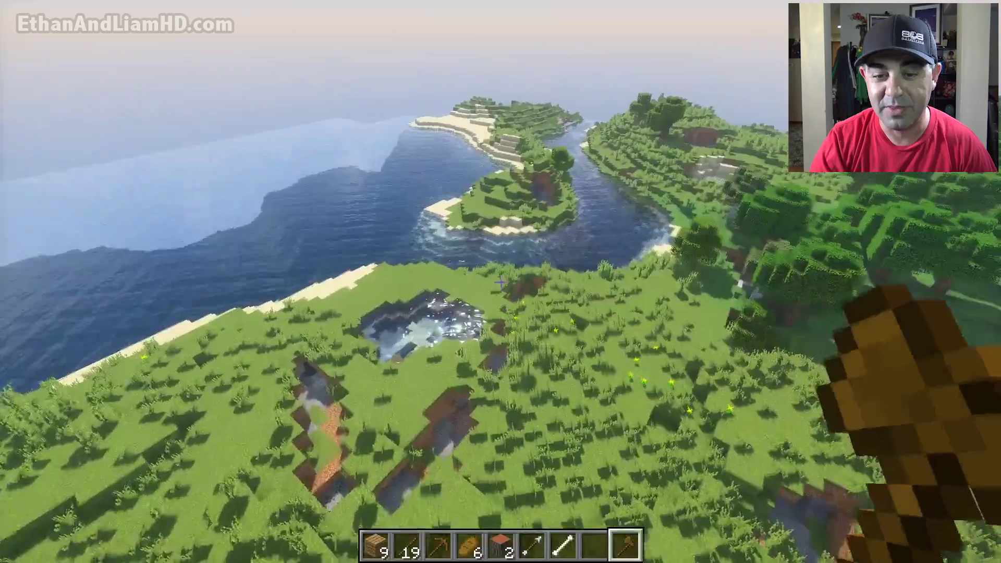
Fly over the grassland, shoreline and sea to examine the shader water, shadows and sky, and view the character from the front in third person
{"action": "key", "text": "w"}
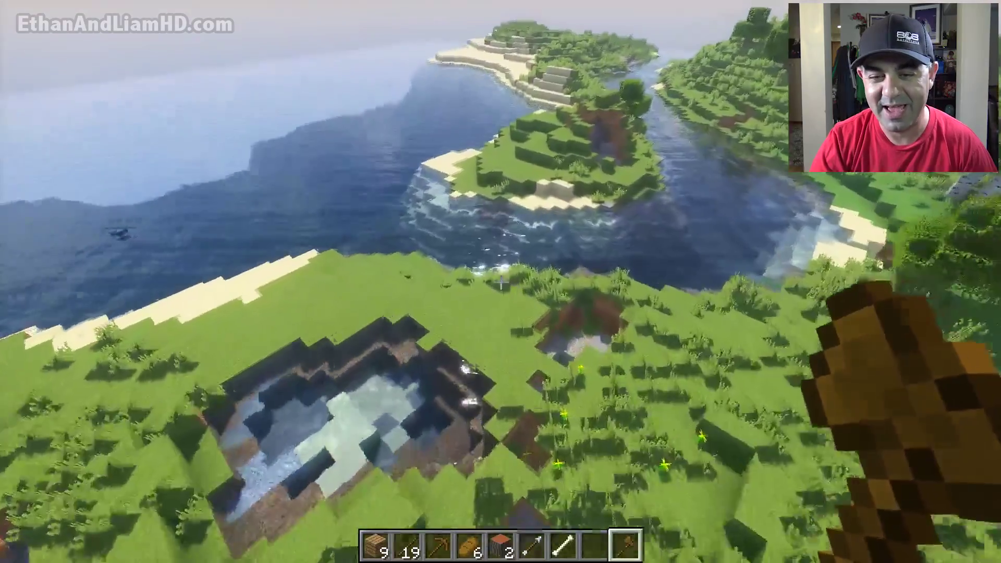
{"action": "key", "text": "w"}
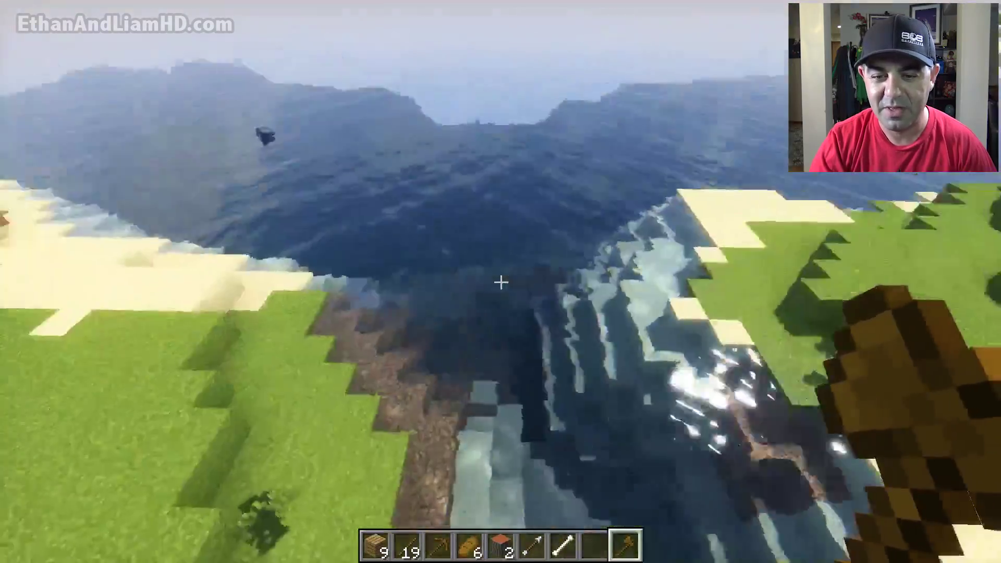
{"action": "key", "text": "w"}
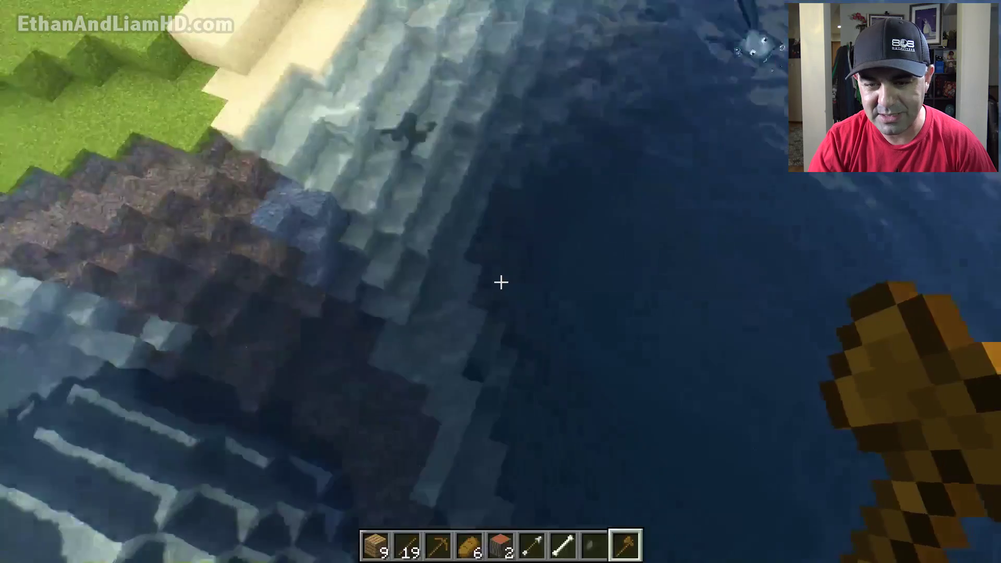
{"action": "key", "text": "w"}
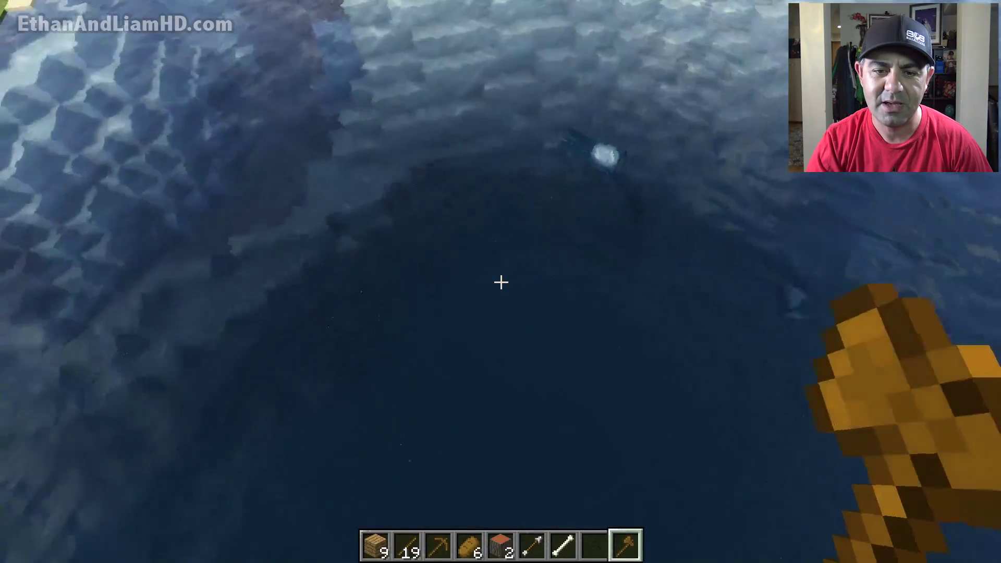
{"action": "key", "text": "w"}
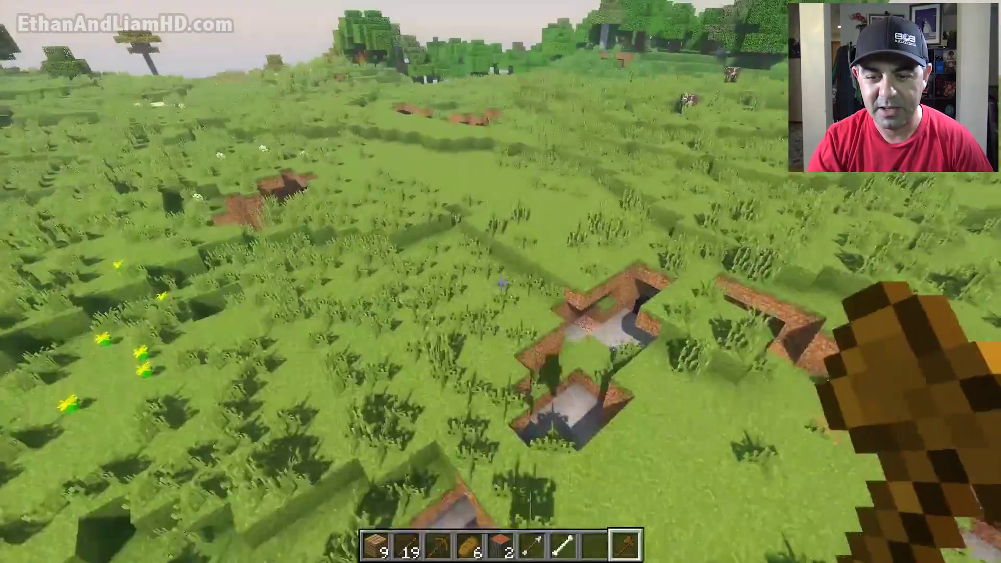
{"action": "key", "text": "F5"}
{"action": "key", "text": "F5"}
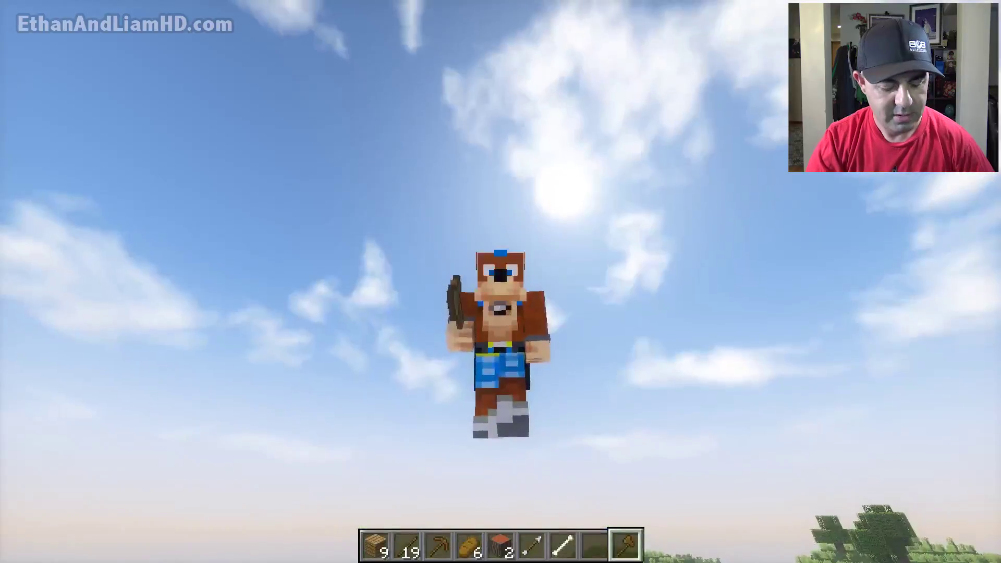